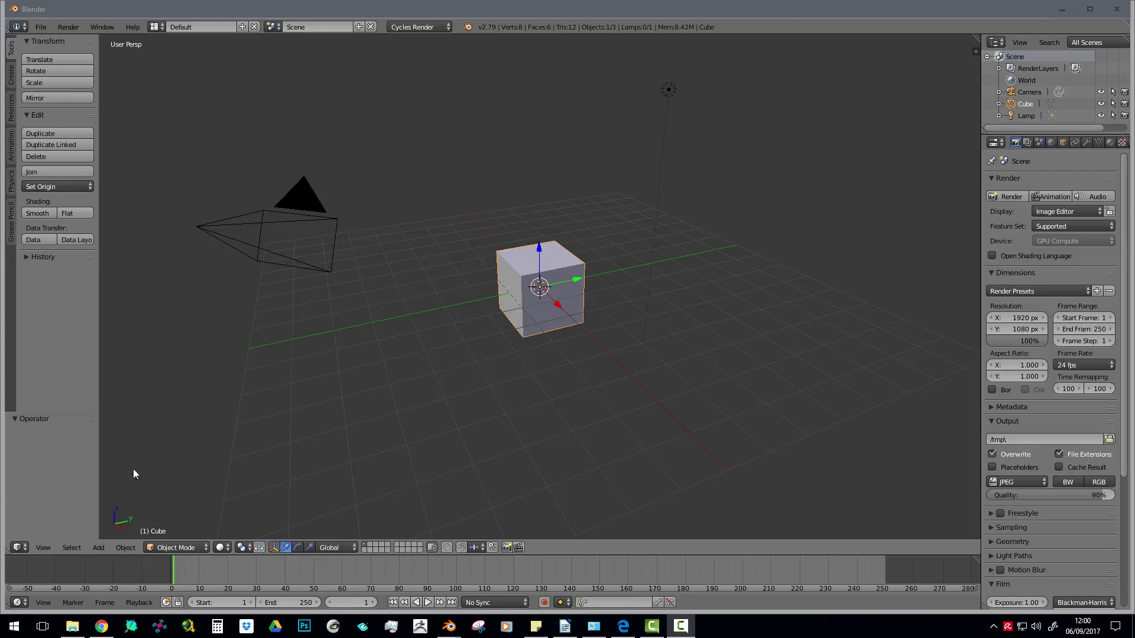
- Try the Compositing and Animation screen layouts and return to the Default layout
{"action": "left_click", "coordinate": [161, 26]}
{"action": "left_click", "coordinate": [156, 65]}
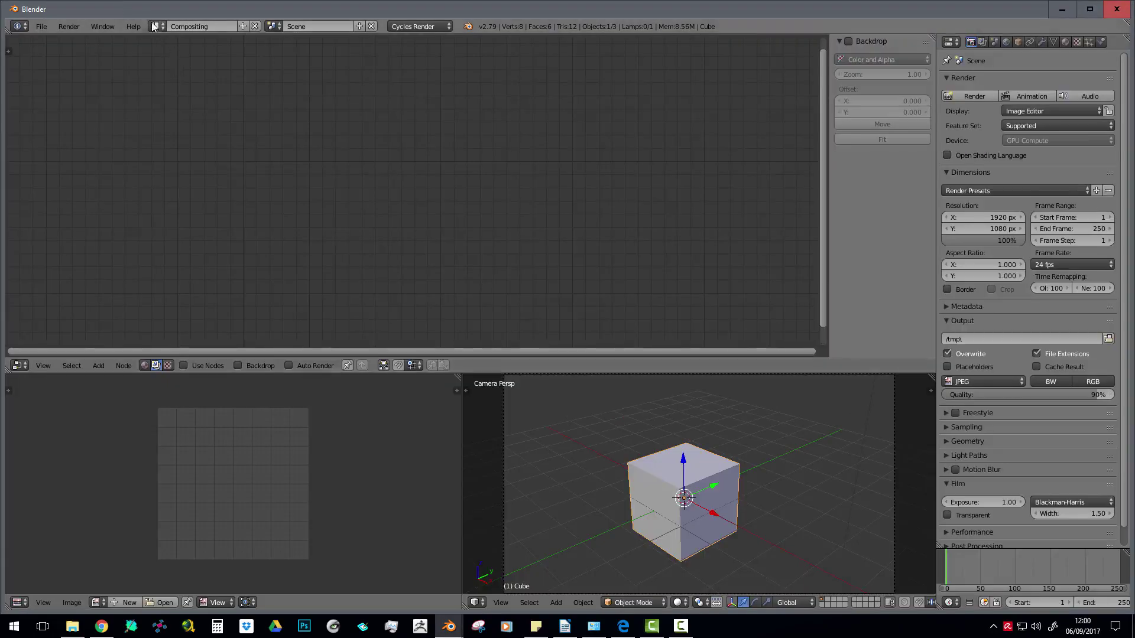
{"action": "left_click", "coordinate": [155, 26]}
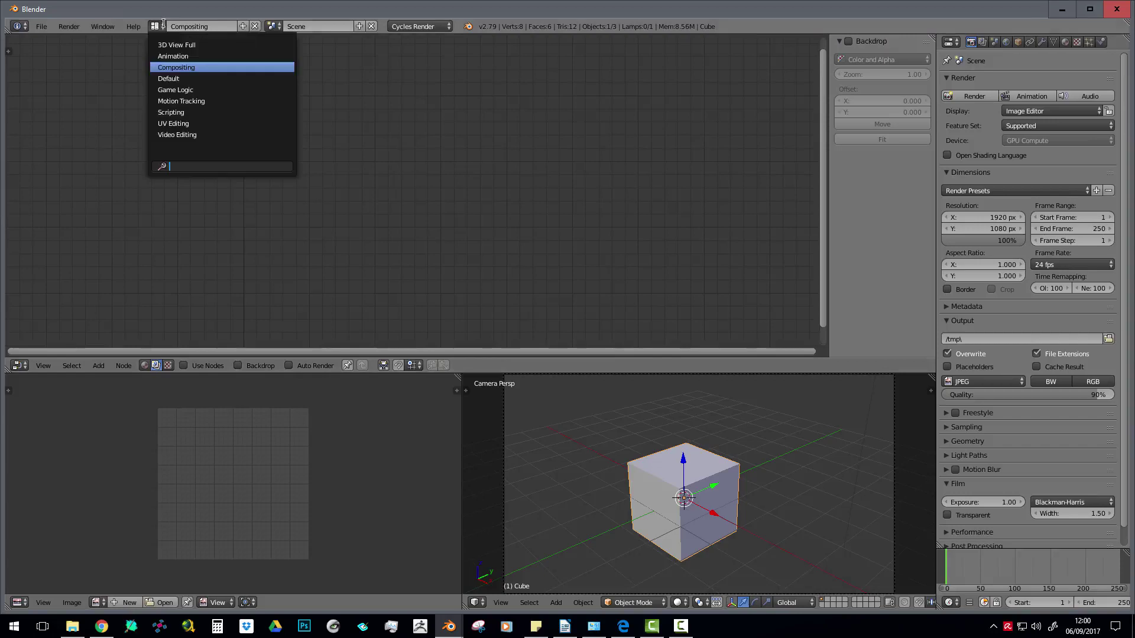
{"action": "left_click", "coordinate": [178, 55]}
{"action": "left_click", "coordinate": [160, 26]}
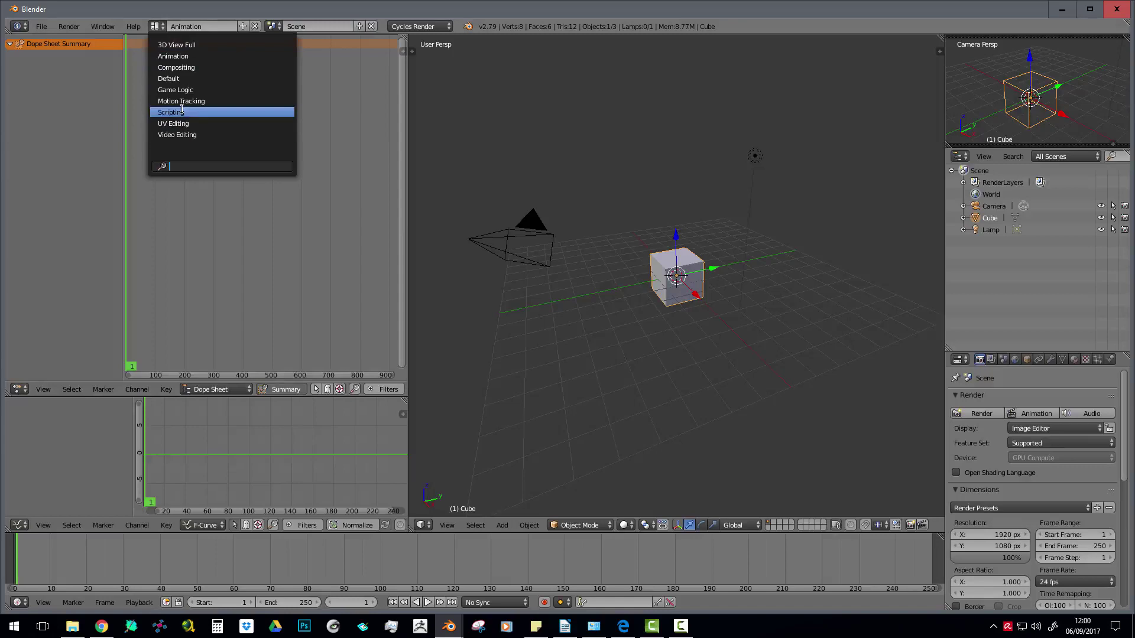
{"action": "left_click", "coordinate": [171, 79]}
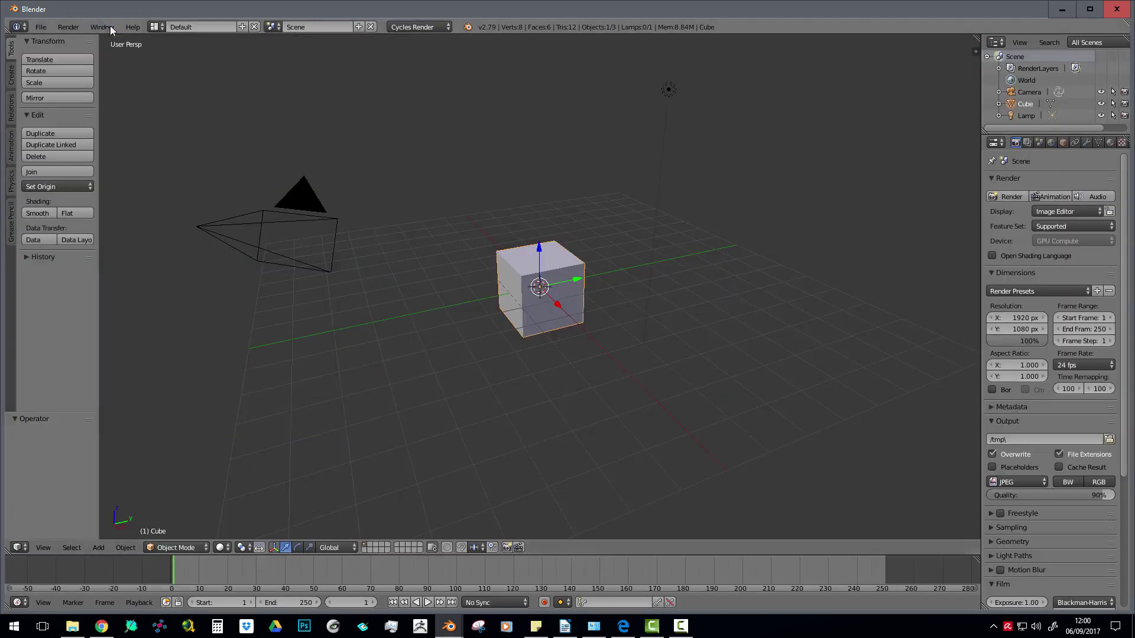
{"action": "left_click", "coordinate": [158, 27]}
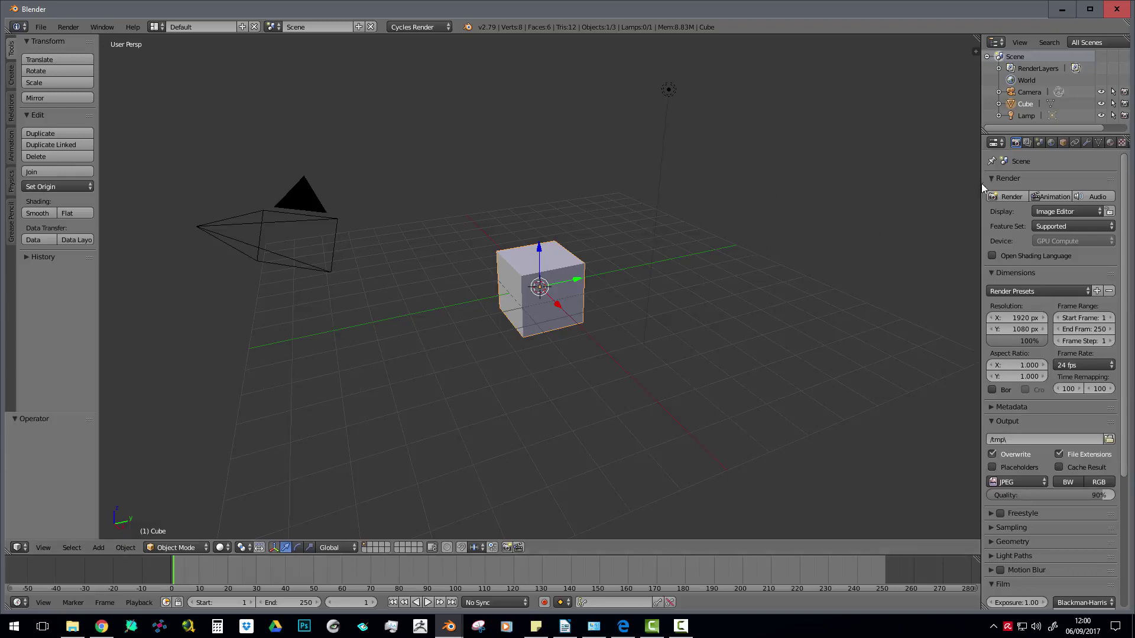
- Widen the Outliner and Properties editors, and make the Outliner and the timeline slightly taller
{"action": "mouse_move", "coordinate": [972, 181]}
{"action": "left_mouse_down"}
{"action": "mouse_move", "coordinate": [908, 176]}
{"action": "mouse_move", "coordinate": [954, 168]}
{"action": "left_mouse_up"}
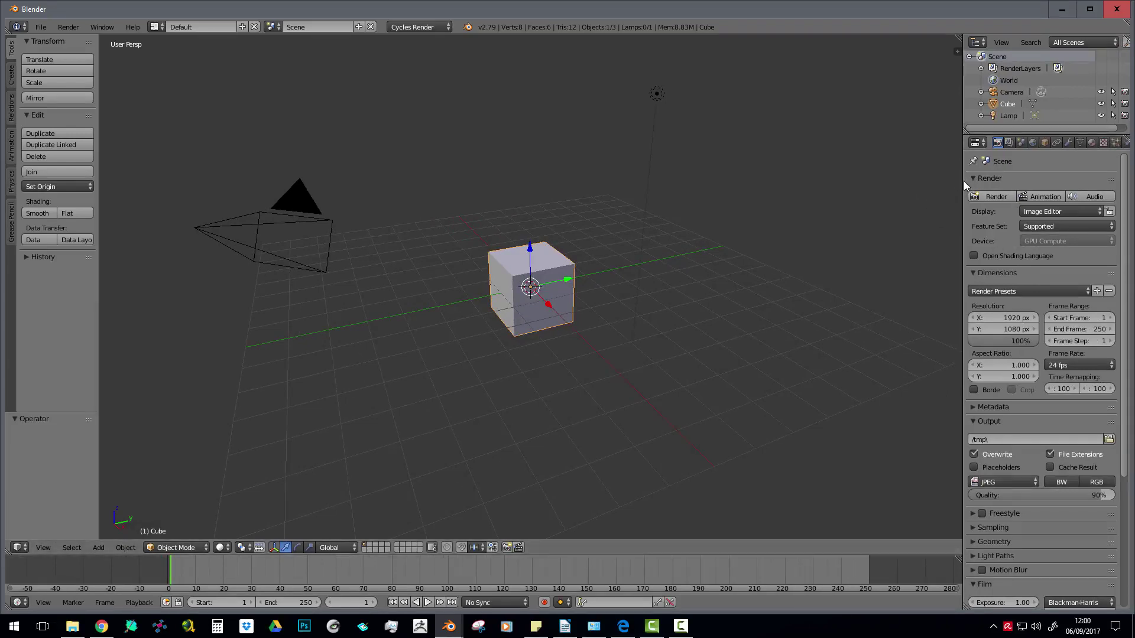
{"action": "mouse_move", "coordinate": [949, 179]}
{"action": "left_mouse_down"}
{"action": "mouse_move", "coordinate": [818, 179]}
{"action": "mouse_move", "coordinate": [999, 180]}
{"action": "mouse_move", "coordinate": [926, 181]}
{"action": "mouse_move", "coordinate": [944, 180]}
{"action": "left_mouse_up"}
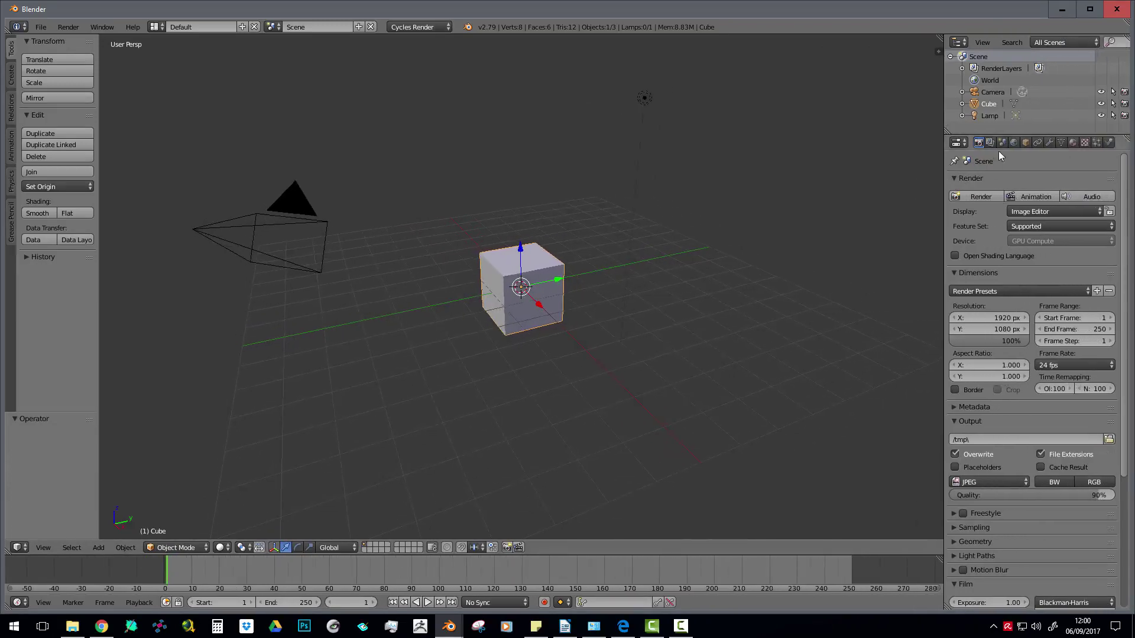
{"action": "left_click_drag", "start_coordinate": [995, 135], "coordinate": [1027, 157]}
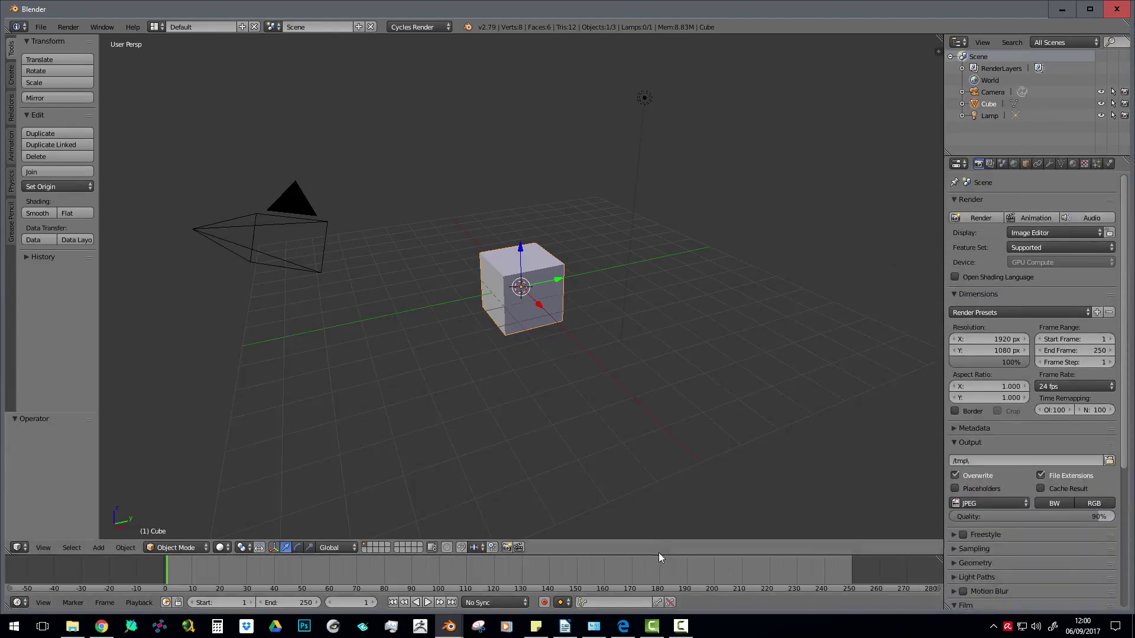
{"action": "mouse_move", "coordinate": [658, 555]}
{"action": "left_mouse_down"}
{"action": "mouse_move", "coordinate": [659, 566]}
{"action": "mouse_move", "coordinate": [660, 535]}
{"action": "mouse_move", "coordinate": [661, 548]}
{"action": "left_mouse_up"}
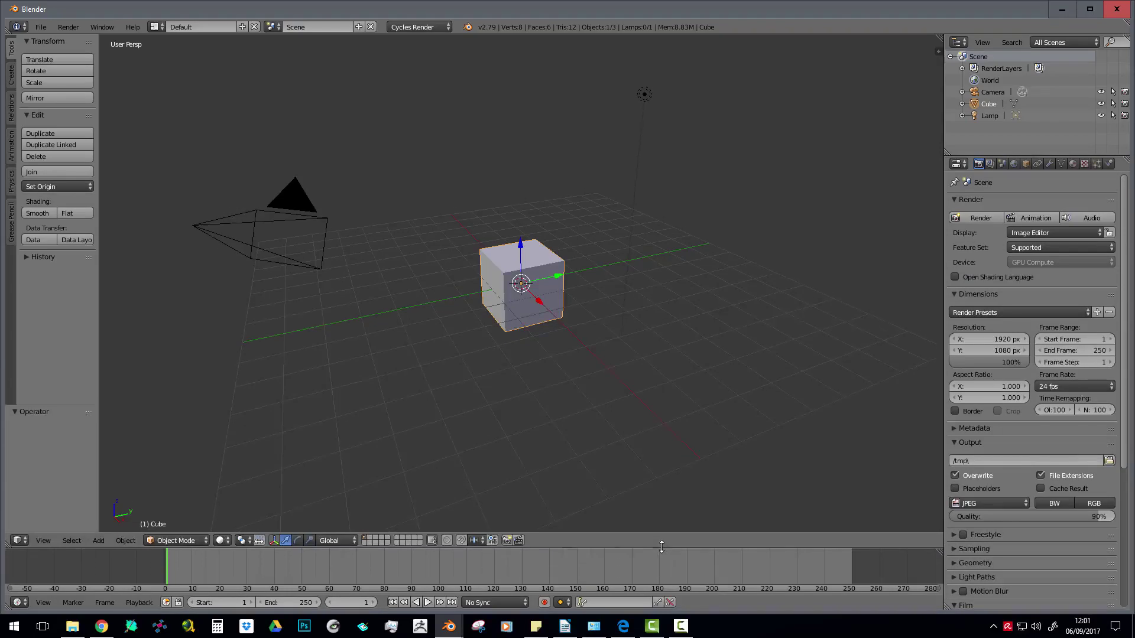
{"action": "scroll", "coordinate": [671, 236], "scroll_direction": "down", "scroll_amount": 2}
{"action": "scroll", "coordinate": [669, 241], "scroll_direction": "up", "scroll_amount": 2}
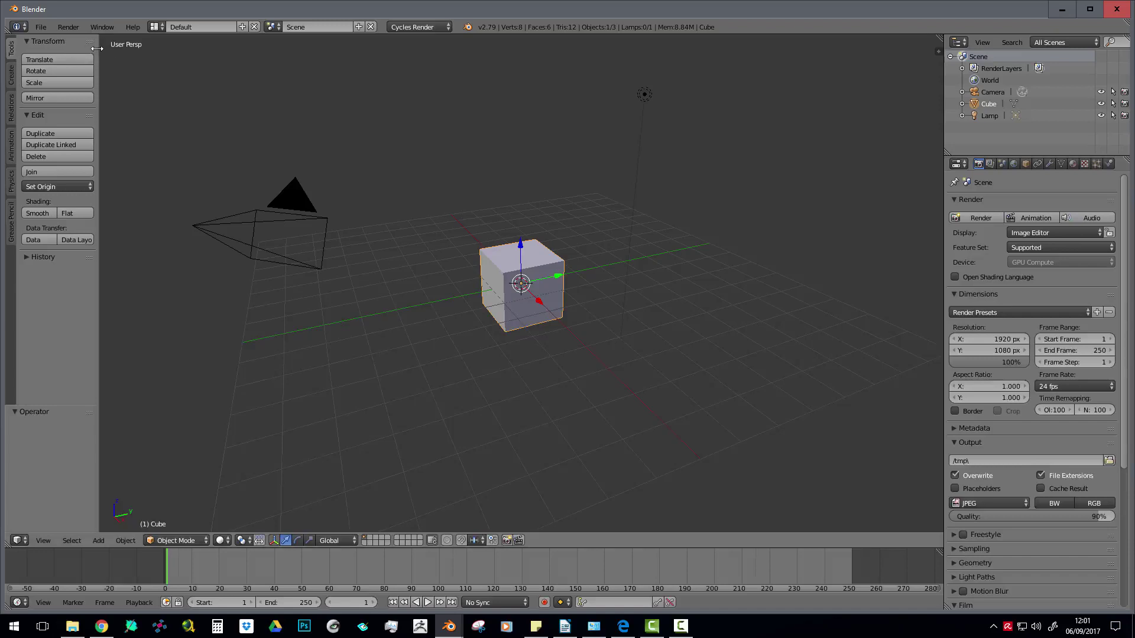
- Collapse the 3D view's tool shelf completely and bring it back
{"action": "left_click_drag", "start_coordinate": [92, 48], "coordinate": [45, 51]}
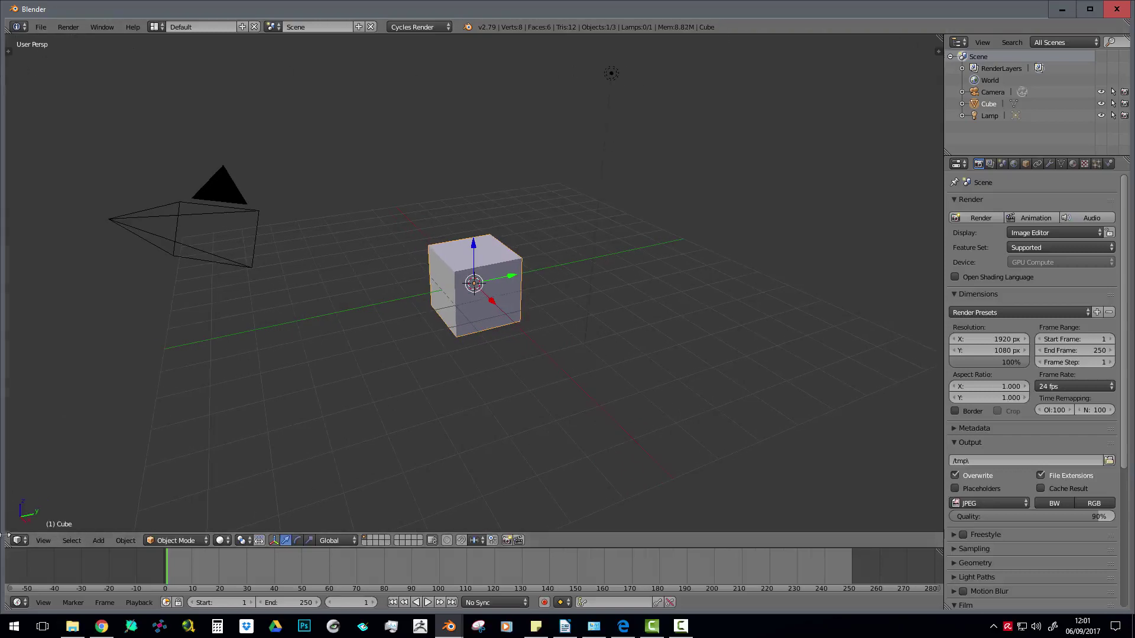
{"action": "left_click", "coordinate": [9, 51]}
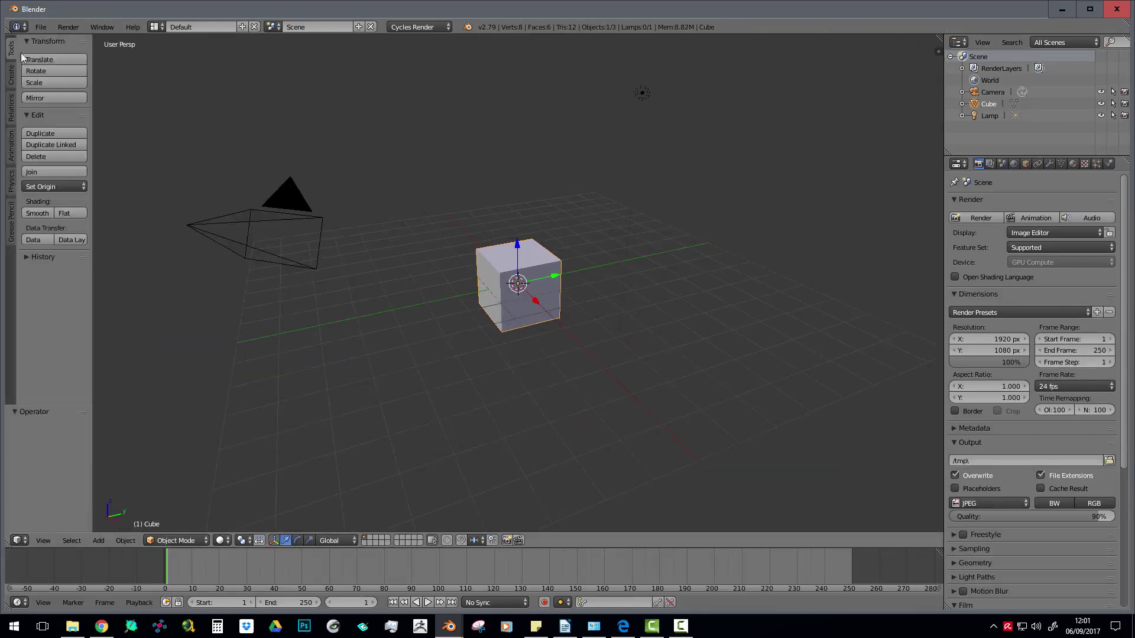
- Show the 3D view's properties region, look through its transform and view settings, and hide it again
{"action": "left_click", "coordinate": [938, 52]}
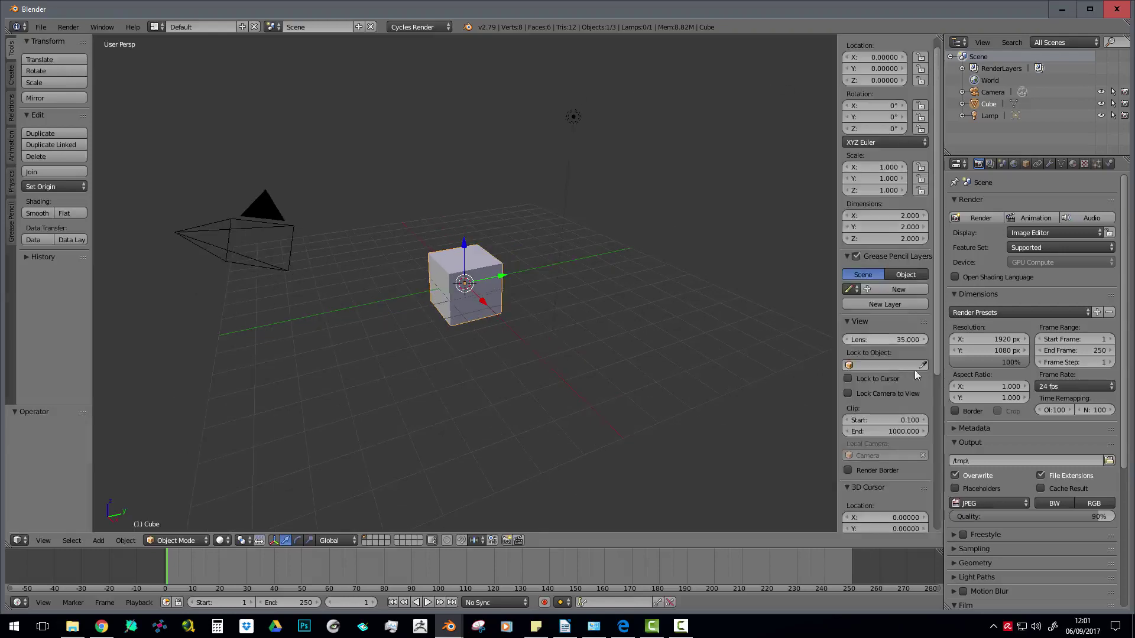
{"action": "scroll", "coordinate": [927, 180], "scroll_direction": "down", "scroll_amount": 5}
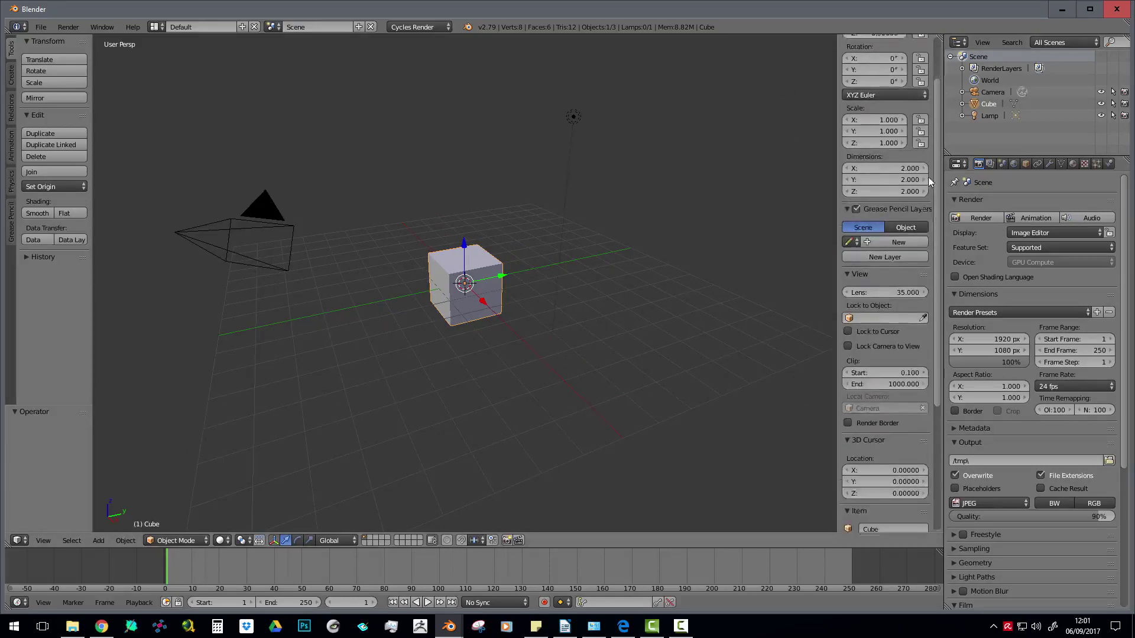
{"action": "scroll", "coordinate": [947, 237], "scroll_direction": "down", "scroll_amount": 1}
{"action": "scroll", "coordinate": [928, 227], "scroll_direction": "up", "scroll_amount": 5}
{"action": "scroll", "coordinate": [926, 214], "scroll_direction": "up", "scroll_amount": 1}
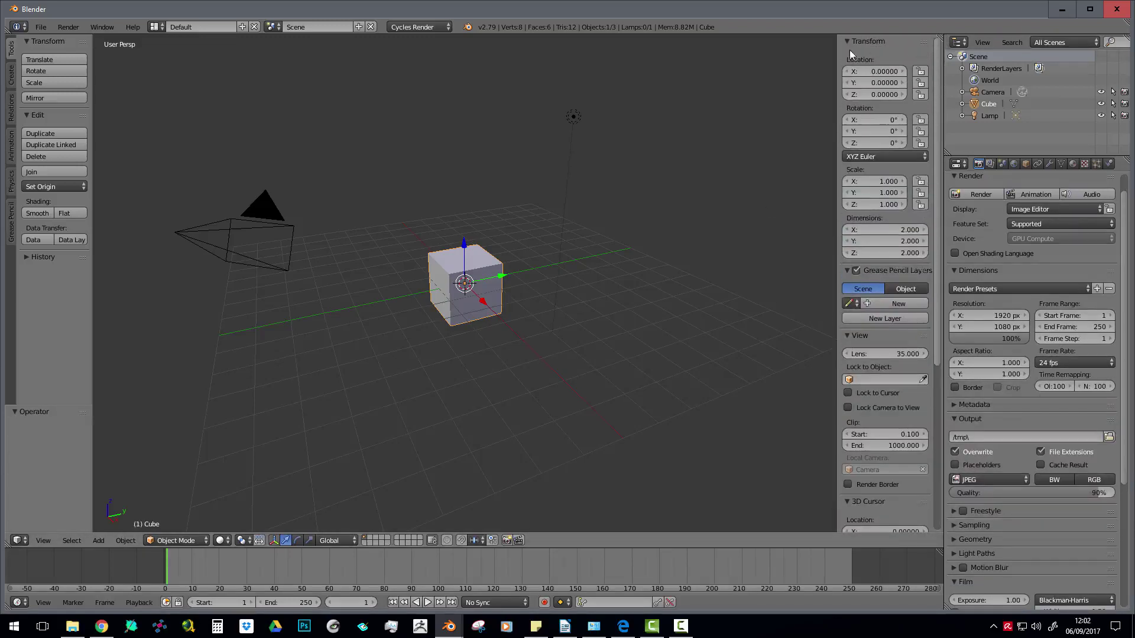
{"action": "left_click_drag", "start_coordinate": [843, 47], "coordinate": [869, 49]}
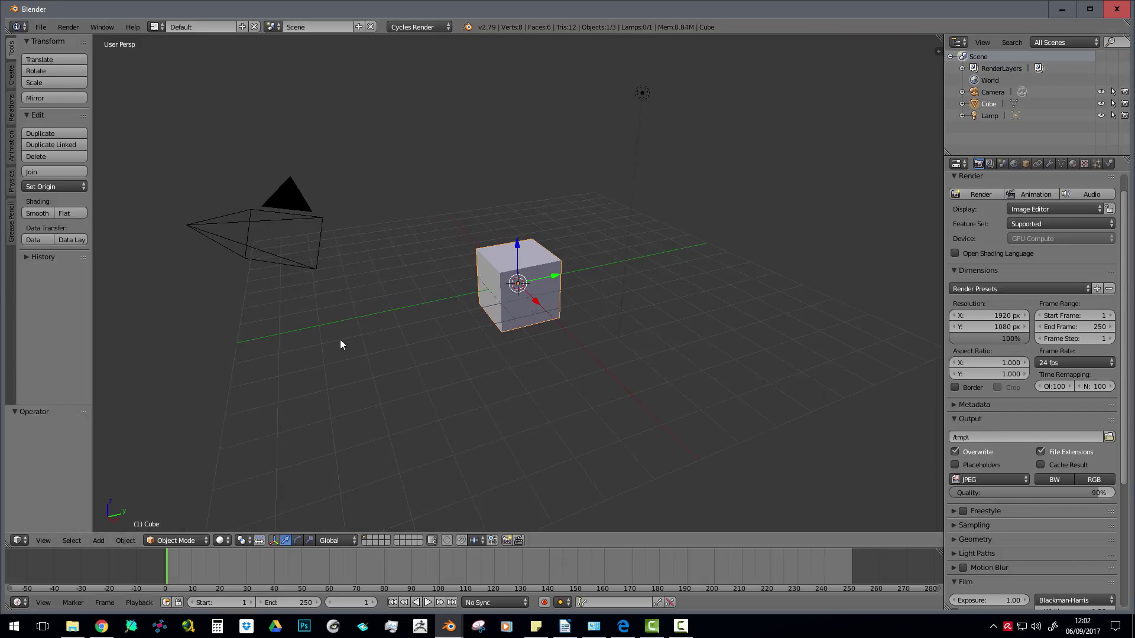
- Start the Screencast Keys display from the 3D view's properties region and hide that region
{"action": "key", "text": "n"}
{"action": "scroll", "coordinate": [861, 228], "scroll_direction": "down", "scroll_amount": 5}
{"action": "left_click", "coordinate": [877, 520]}
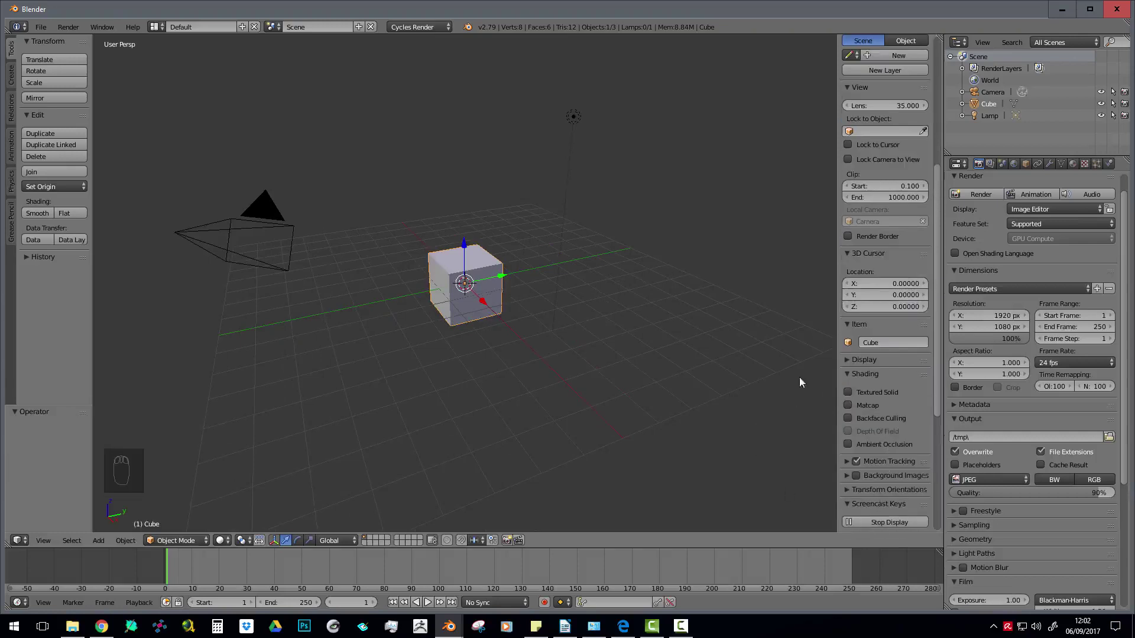
{"action": "left_click_drag", "start_coordinate": [838, 277], "coordinate": [939, 284]}
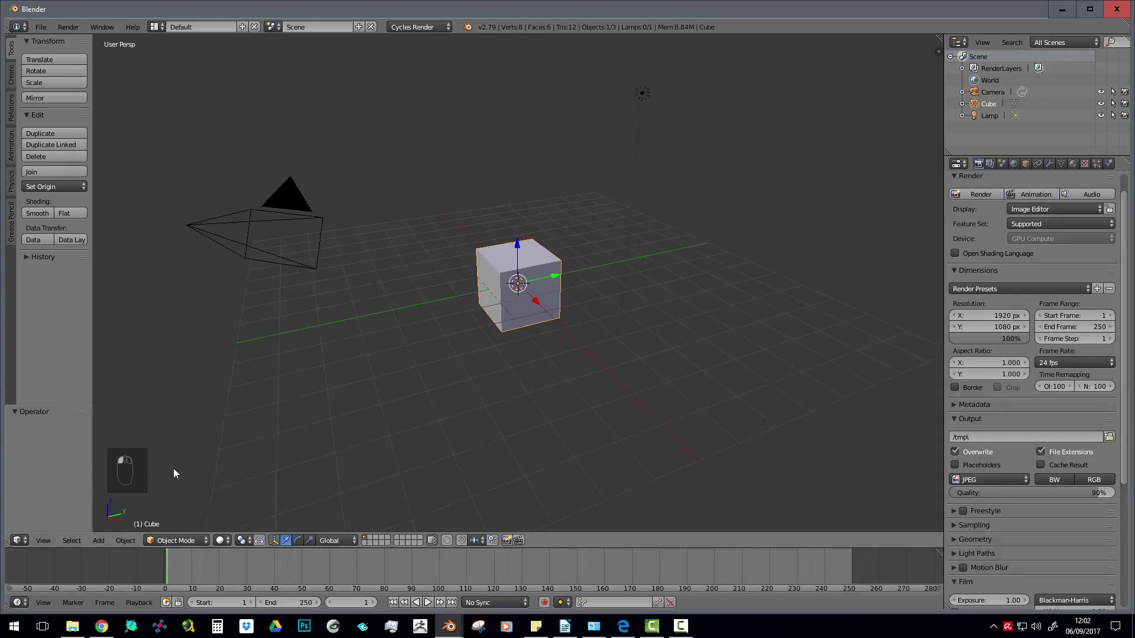
{"action": "scroll", "coordinate": [521, 283], "scroll_direction": "down", "scroll_amount": 1}
{"action": "scroll", "coordinate": [521, 282], "scroll_direction": "up", "scroll_amount": 1}
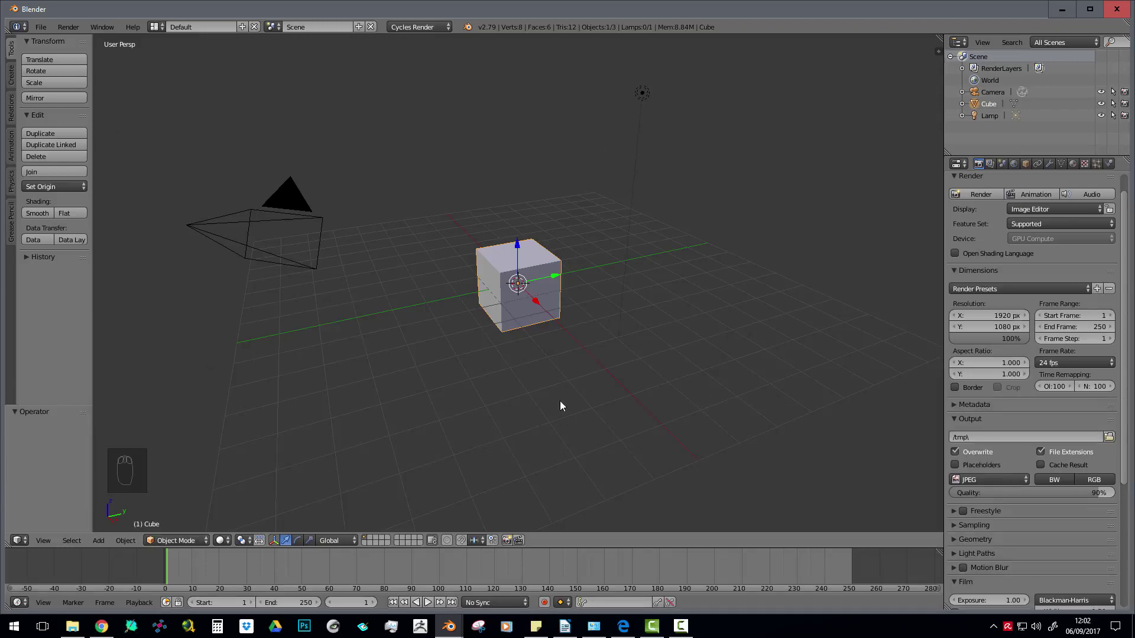
- Split the 3D view into two side-by-side areas and hide the tool shelf in the new one
{"action": "left_click", "coordinate": [939, 37]}
{"action": "left_click_drag", "start_coordinate": [939, 36], "coordinate": [507, 165]}
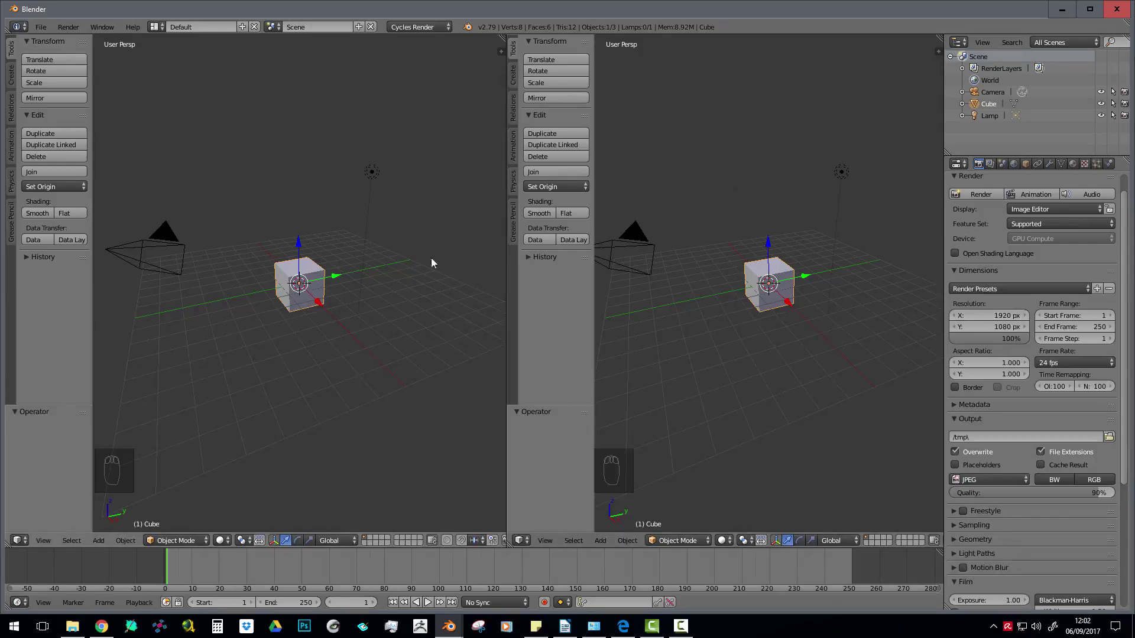
{"action": "left_click_drag", "start_coordinate": [593, 125], "coordinate": [464, 135]}
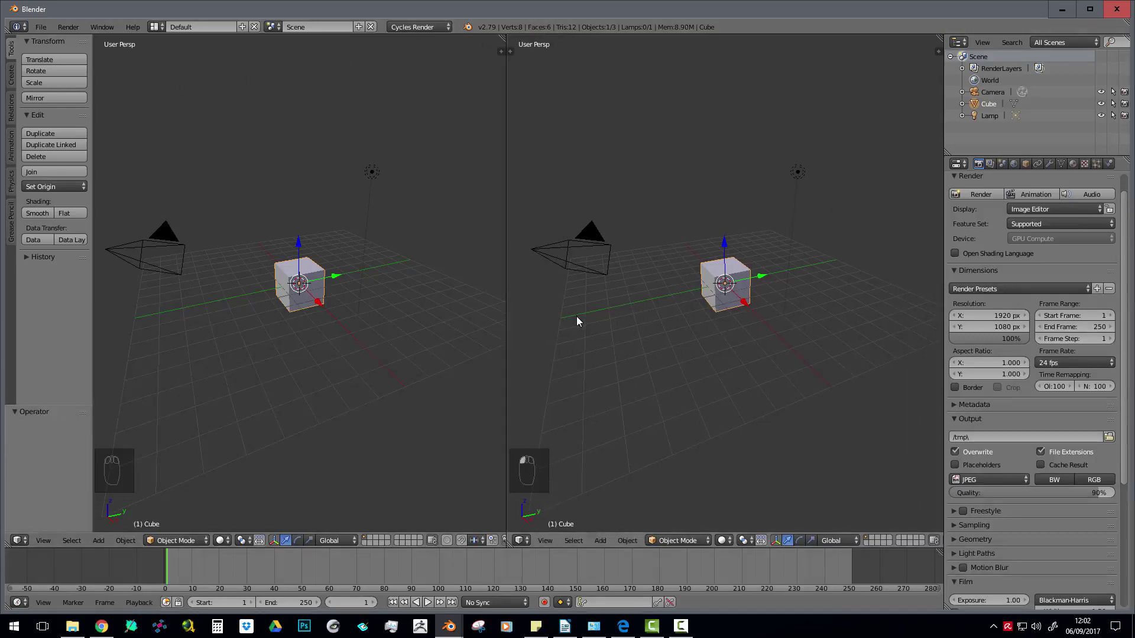
- Examine the cube from different angles and distances in each of the two 3D views independently
{"action": "middle_click_drag", "start_coordinate": [637, 283], "coordinate": [773, 320]}
{"action": "scroll", "coordinate": [762, 395], "scroll_direction": "up", "scroll_amount": 5}
{"action": "scroll", "coordinate": [768, 321], "scroll_direction": "down", "scroll_amount": 5}
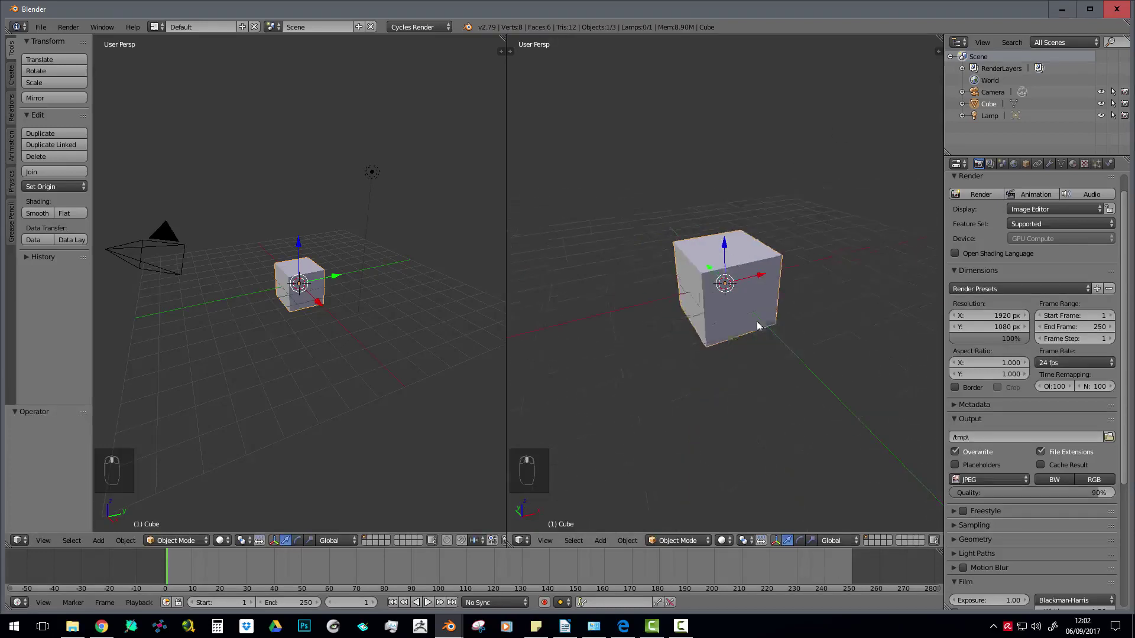
{"action": "middle_click_drag", "start_coordinate": [367, 279], "coordinate": [235, 285]}
{"action": "middle_click_drag", "start_coordinate": [304, 302], "coordinate": [325, 277]}
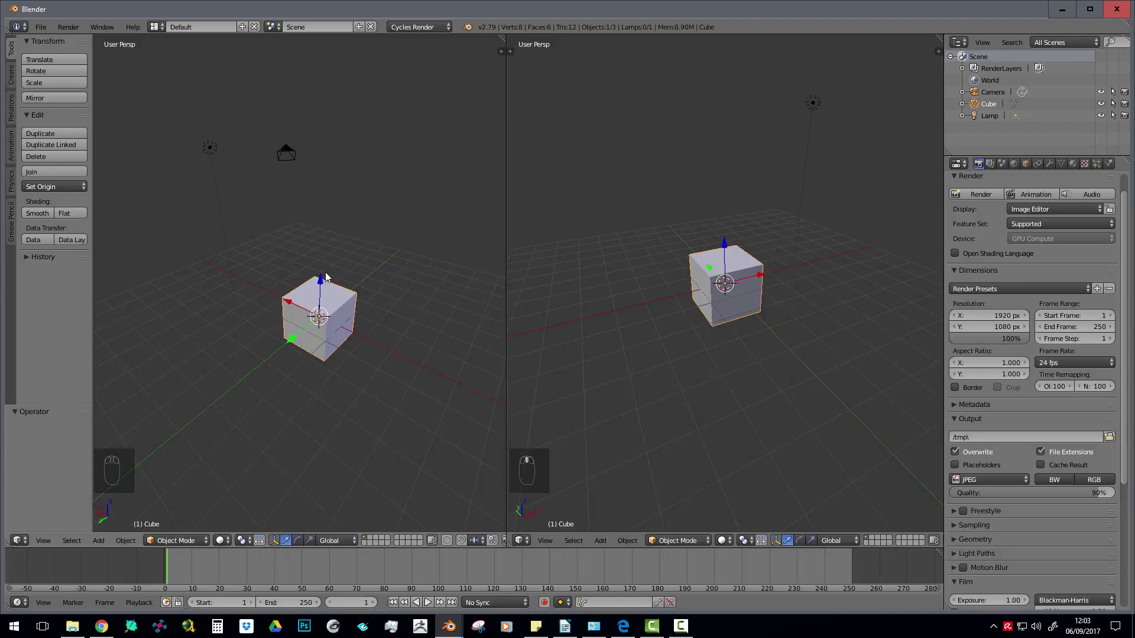
{"action": "middle_click_drag", "start_coordinate": [326, 277], "coordinate": [403, 258]}
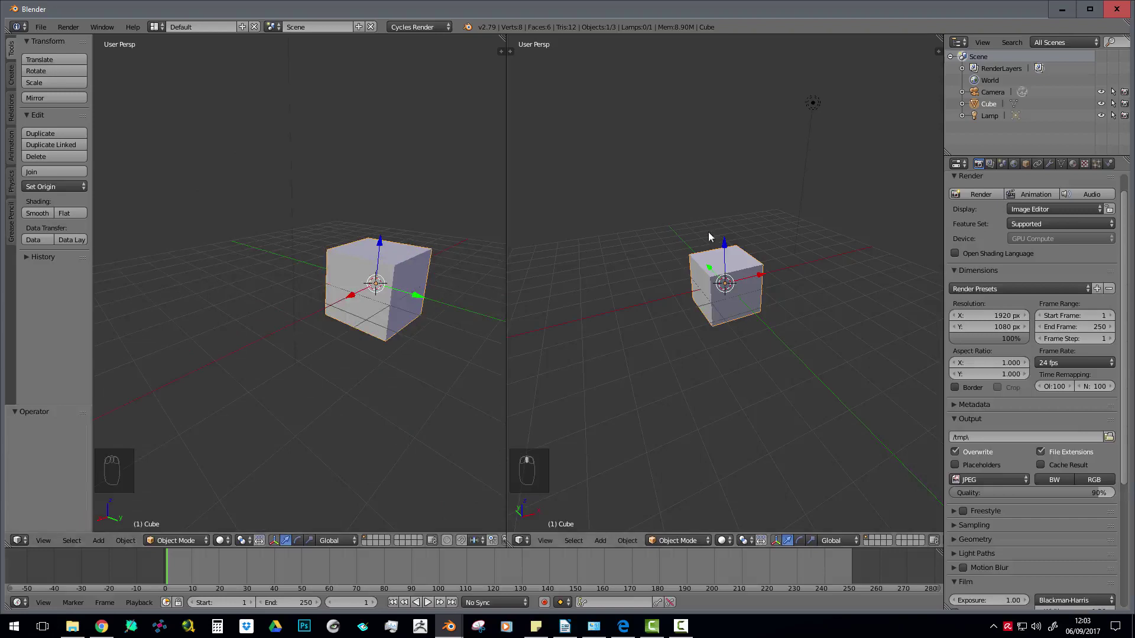
{"action": "scroll", "coordinate": [708, 228], "scroll_direction": "down", "scroll_amount": 2}
{"action": "scroll", "coordinate": [373, 249], "scroll_direction": "down", "scroll_amount": 2}
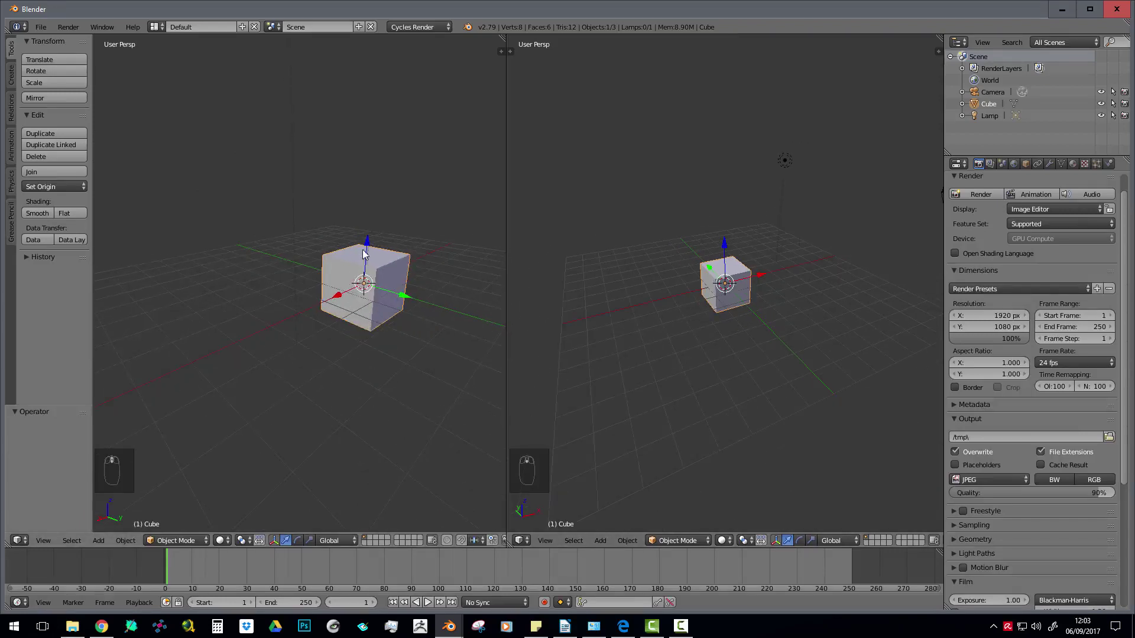
{"action": "middle_click_drag", "start_coordinate": [372, 246], "coordinate": [322, 244]}
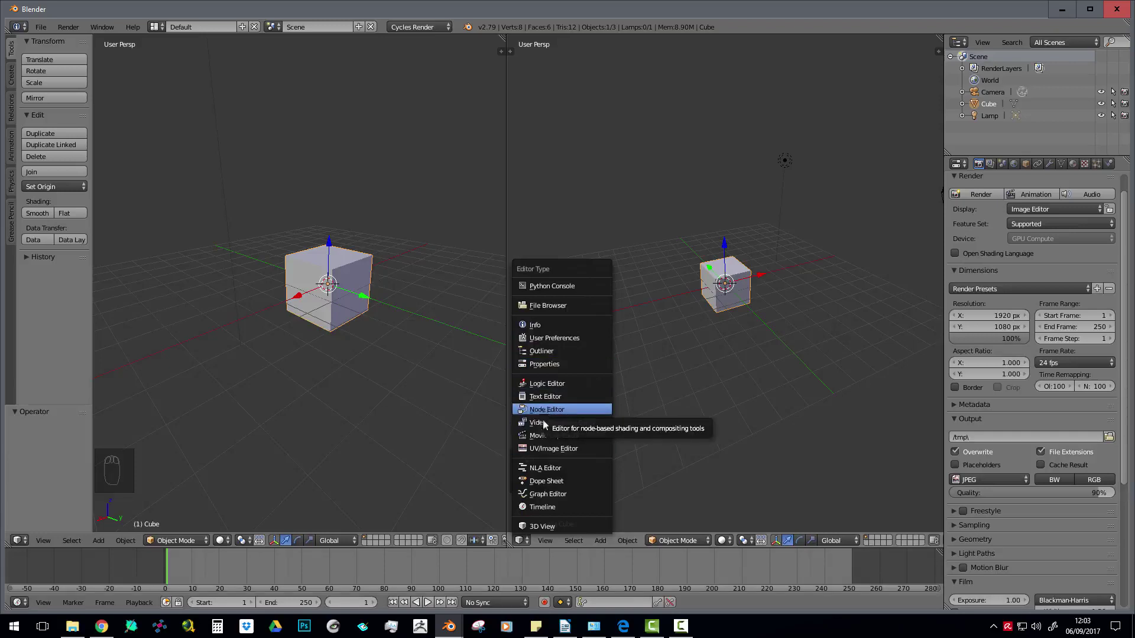
- Change the second 3D view into a UV/Image Editor and check that both areas navigate separately
{"action": "left_click", "coordinate": [551, 449]}
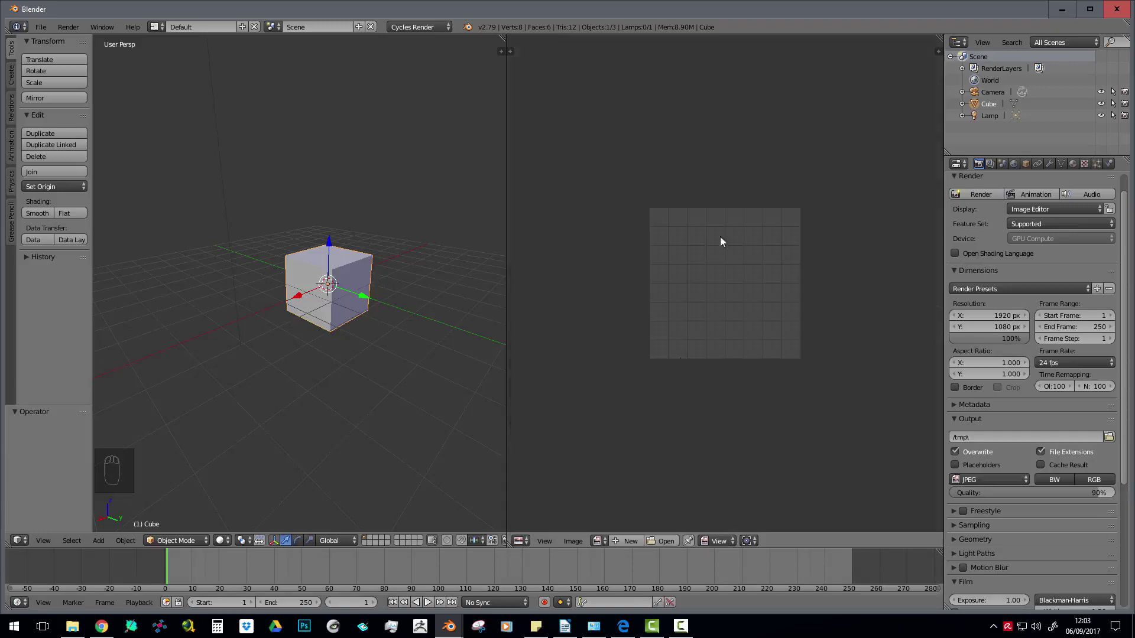
{"action": "scroll", "coordinate": [684, 279], "scroll_direction": "up", "scroll_amount": 2}
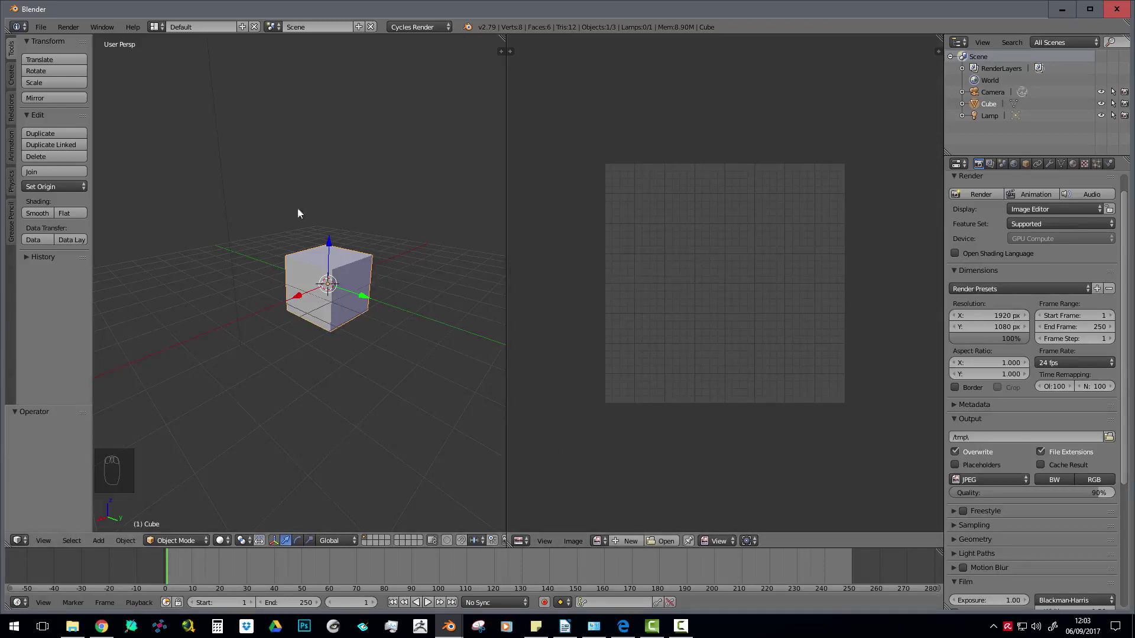
{"action": "middle_click_drag", "start_coordinate": [380, 240], "coordinate": [327, 226]}
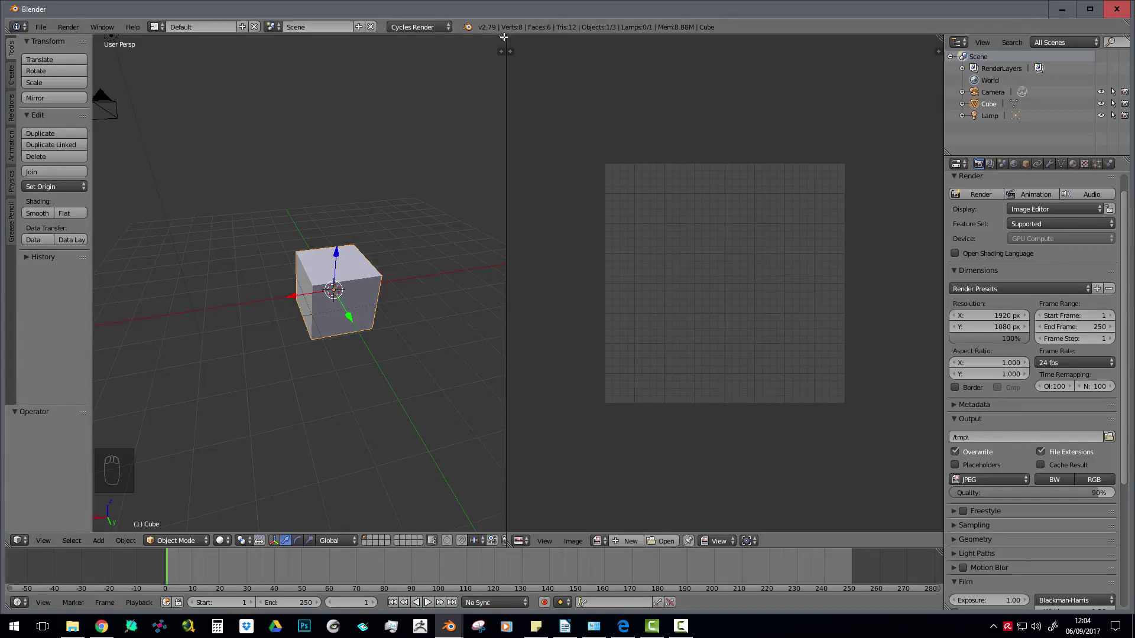
- Join the UV/Image Editor area into the neighbouring 3D view, leaving a single 3D view
{"action": "left_click_drag", "start_coordinate": [503, 37], "coordinate": [580, 121]}
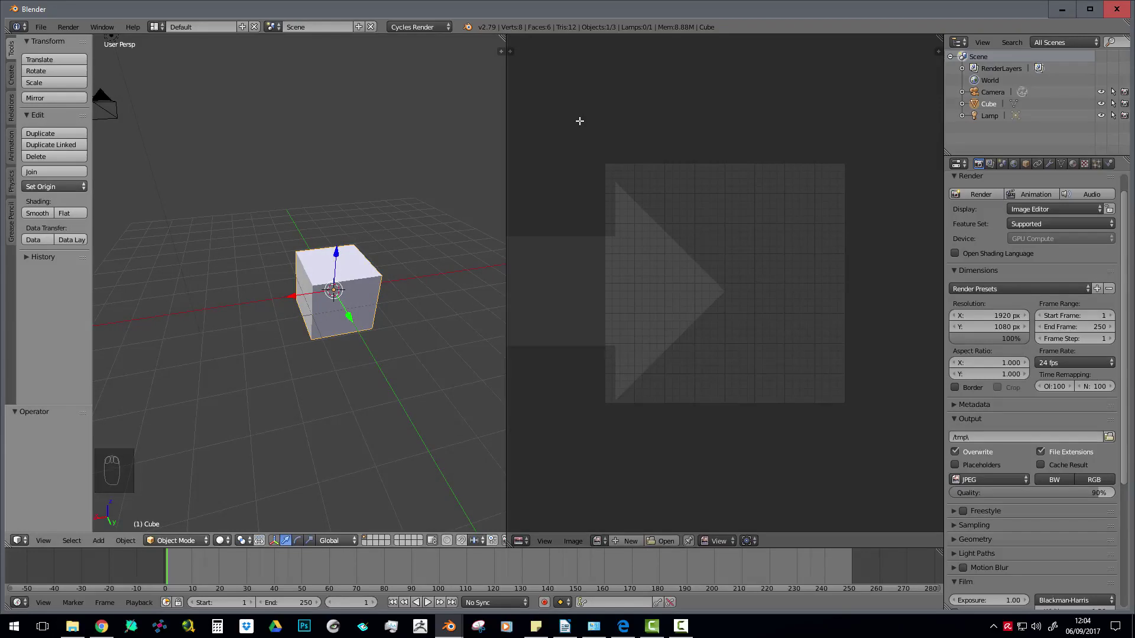
{"action": "left_click_drag", "start_coordinate": [580, 121], "coordinate": [580, 117]}
{"action": "left_click_drag", "start_coordinate": [580, 116], "coordinate": [433, 119]}
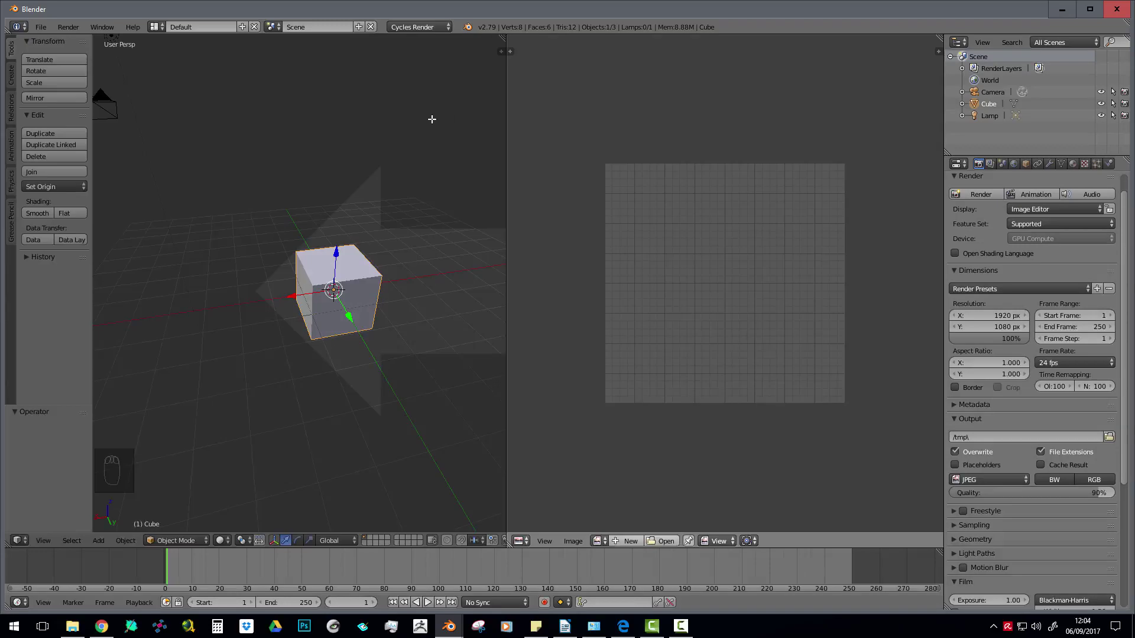
{"action": "left_click_drag", "start_coordinate": [503, 136], "coordinate": [716, 180]}
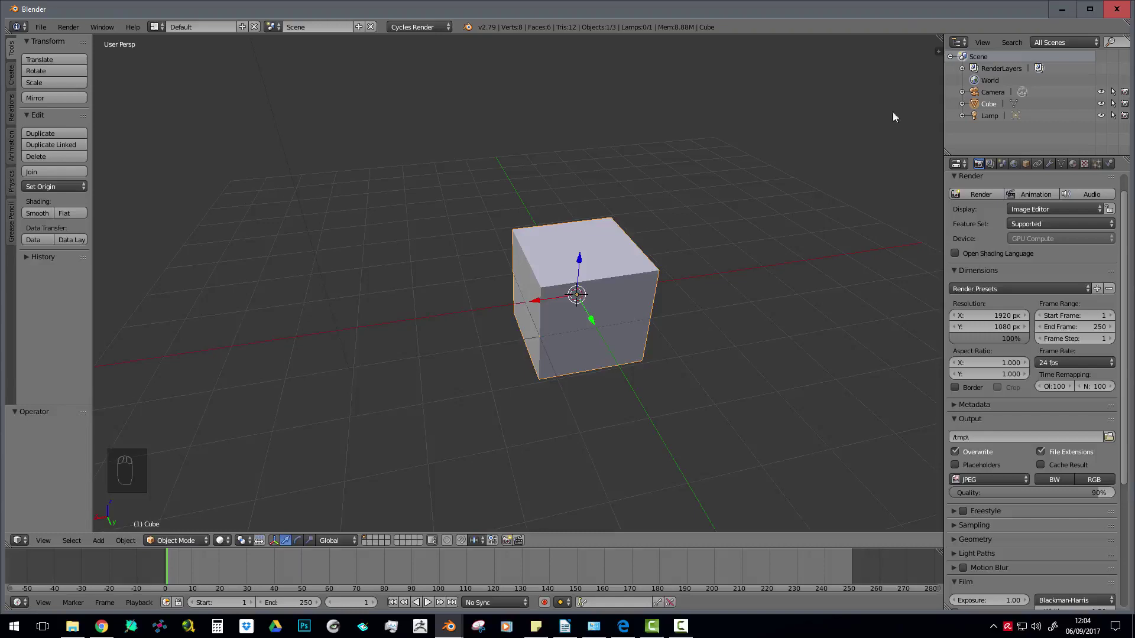
- Split the 3D view vertically once more and merge the resulting areas back into one
{"action": "left_click_drag", "start_coordinate": [940, 38], "coordinate": [646, 49]}
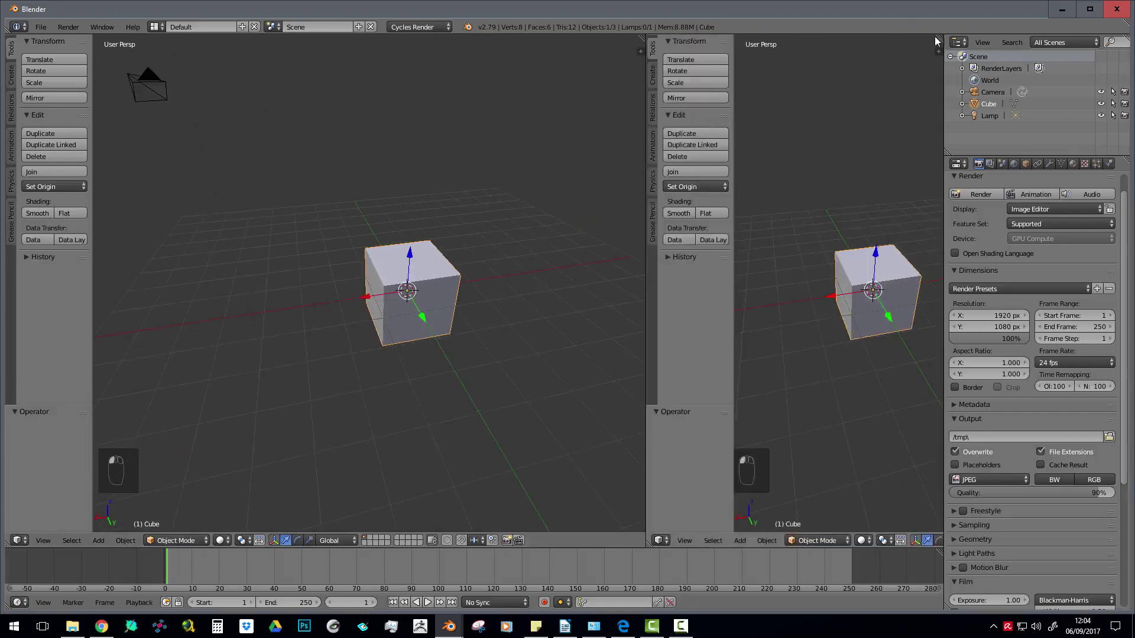
{"action": "left_click_drag", "start_coordinate": [943, 36], "coordinate": [768, 47]}
{"action": "left_click_drag", "start_coordinate": [649, 39], "coordinate": [857, 121]}
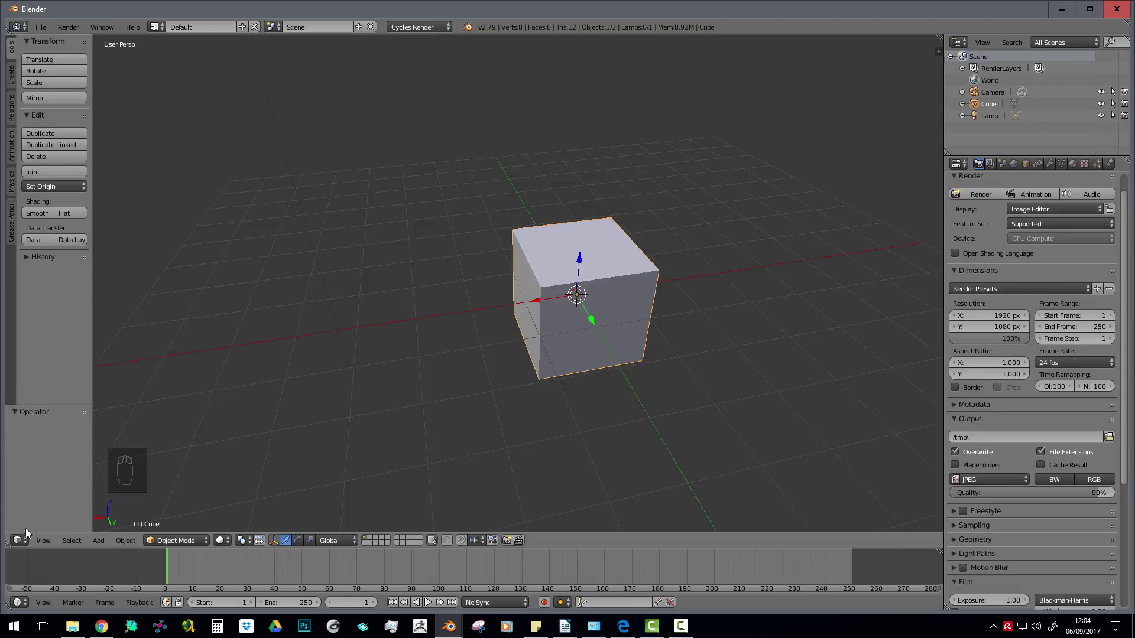
- Merge the timeline area into the 3D view so that the 3D view takes over its space
{"action": "left_click_drag", "start_coordinate": [6, 545], "coordinate": [16, 566]}
{"action": "scroll", "coordinate": [546, 334], "scroll_direction": "down", "scroll_amount": 3}
{"action": "scroll", "coordinate": [567, 311], "scroll_direction": "up", "scroll_amount": 3}
{"action": "middle_click_drag", "start_coordinate": [654, 355], "coordinate": [643, 272]}
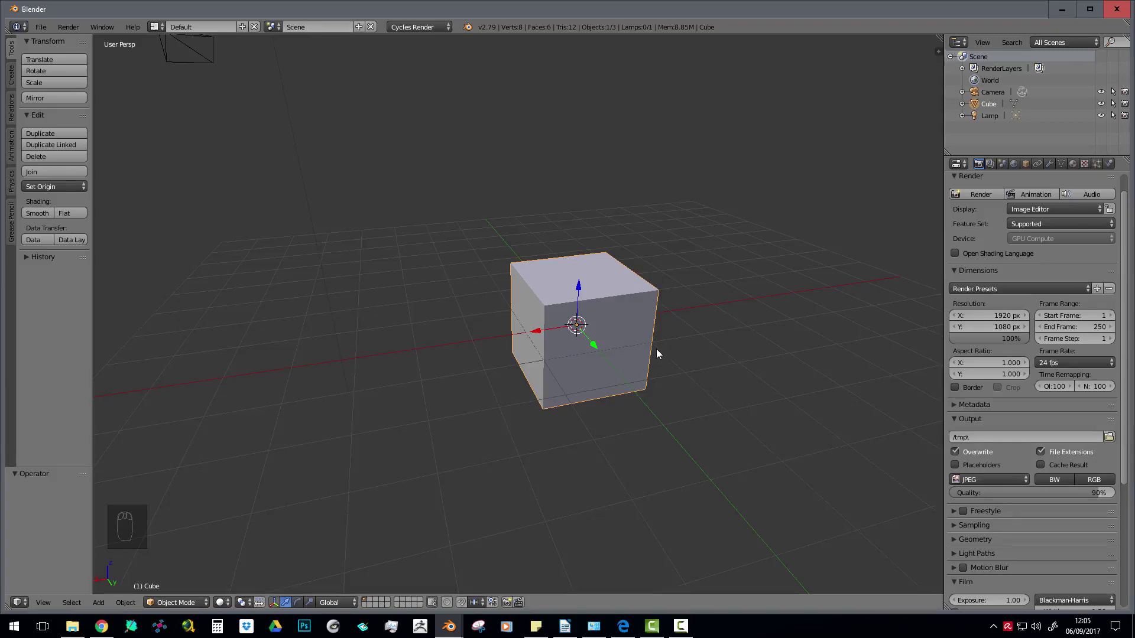
- Save the current interface layout as the startup file
{"action": "left_click", "coordinate": [40, 28]}
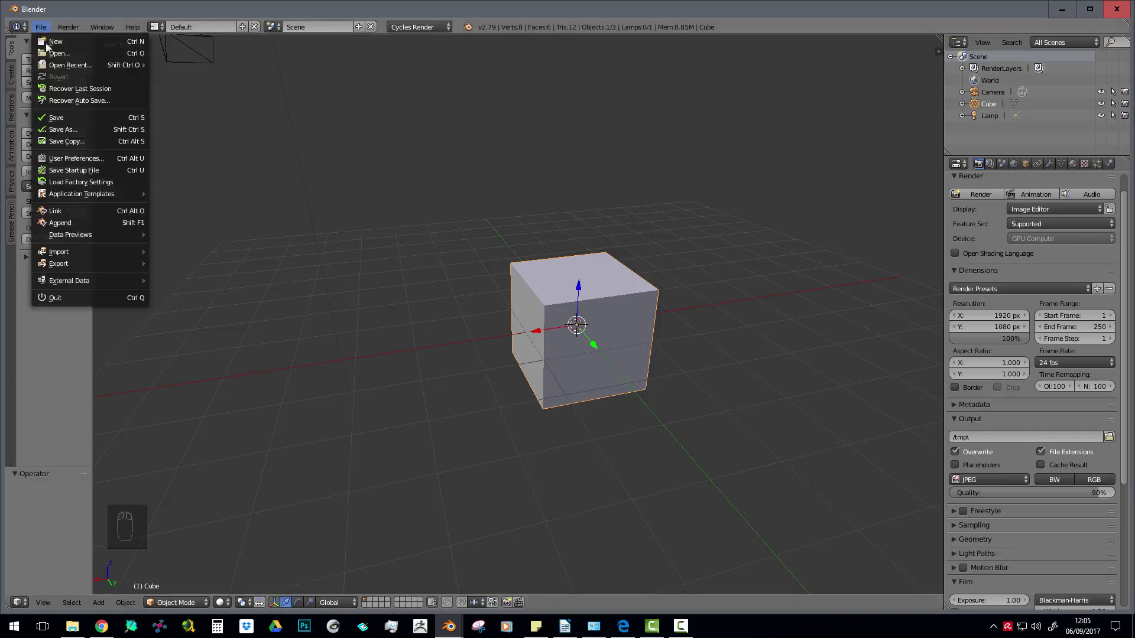
{"action": "left_click", "coordinate": [91, 169]}
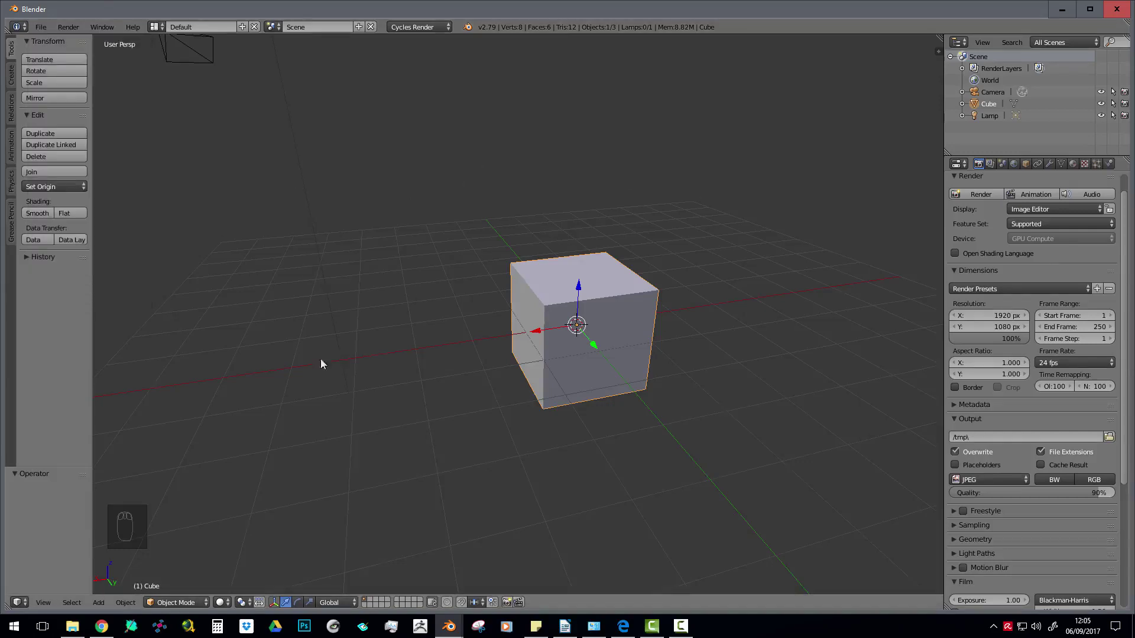
{"action": "scroll", "coordinate": [503, 318], "scroll_direction": "down", "scroll_amount": 1}
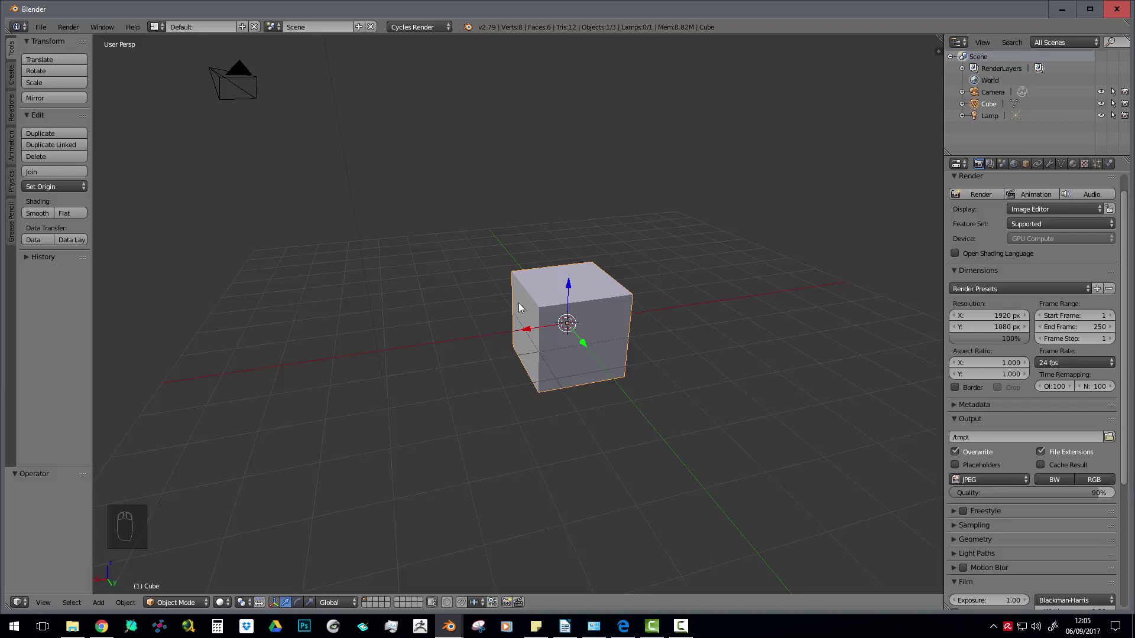
{"action": "middle_click_drag", "start_coordinate": [524, 295], "coordinate": [462, 287]}
{"action": "scroll", "coordinate": [465, 293], "scroll_direction": "down", "scroll_amount": 2}
{"action": "scroll", "coordinate": [508, 333], "scroll_direction": "up", "scroll_amount": 2}
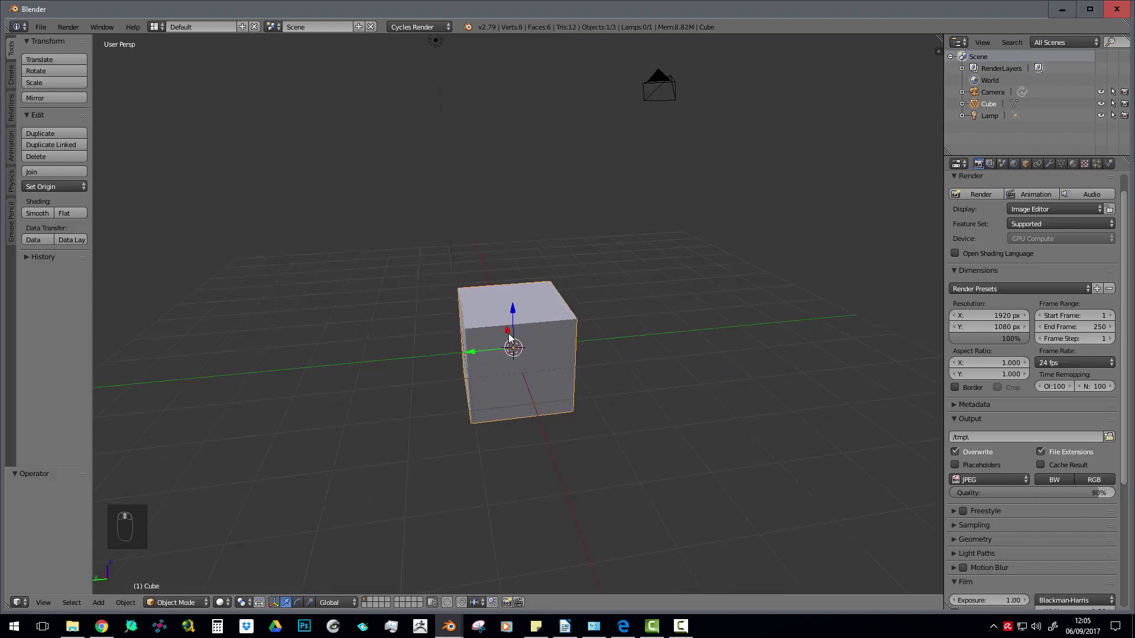
{"action": "middle_click_drag", "start_coordinate": [512, 337], "coordinate": [546, 344]}
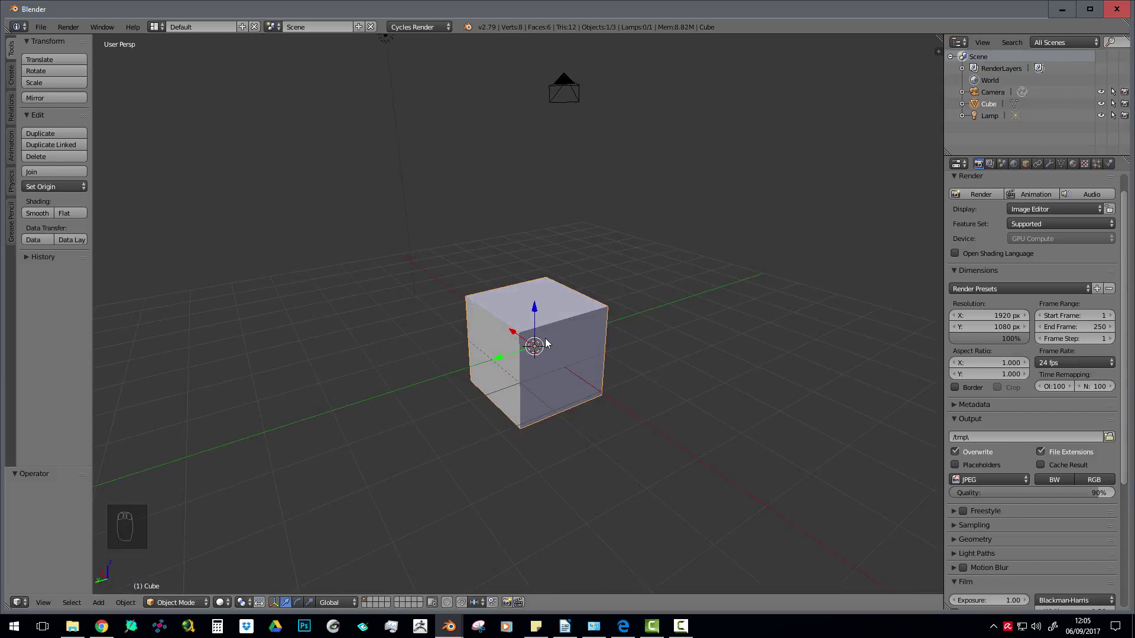
- Open the User Preferences, place the window over the 3D view and look at the Interface settings
{"action": "left_click", "coordinate": [40, 27]}
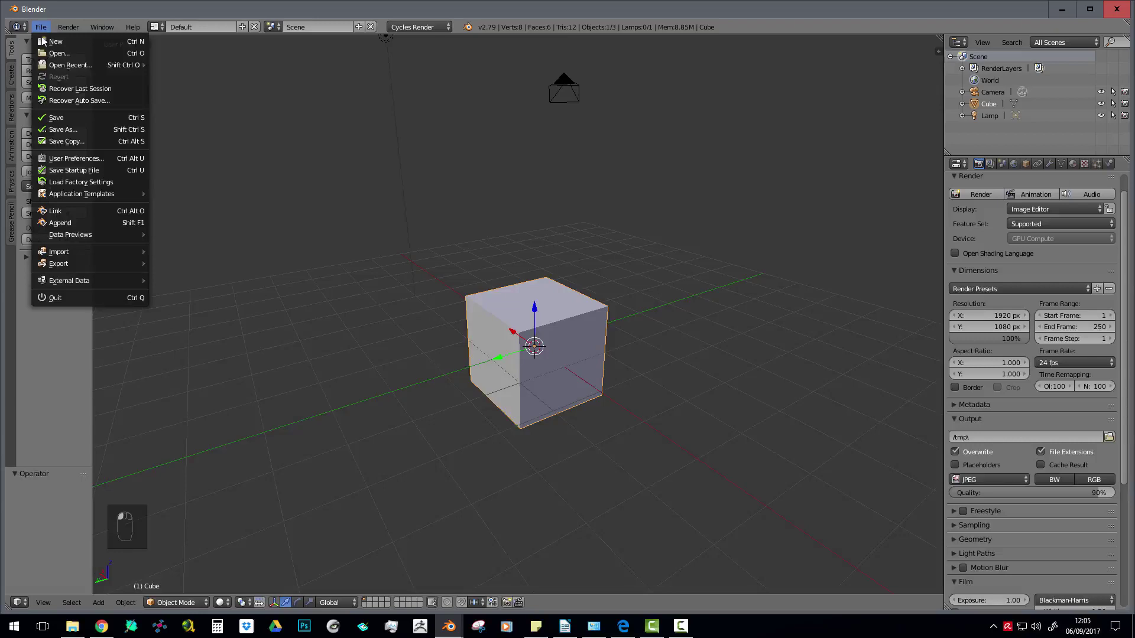
{"action": "left_click", "coordinate": [80, 160]}
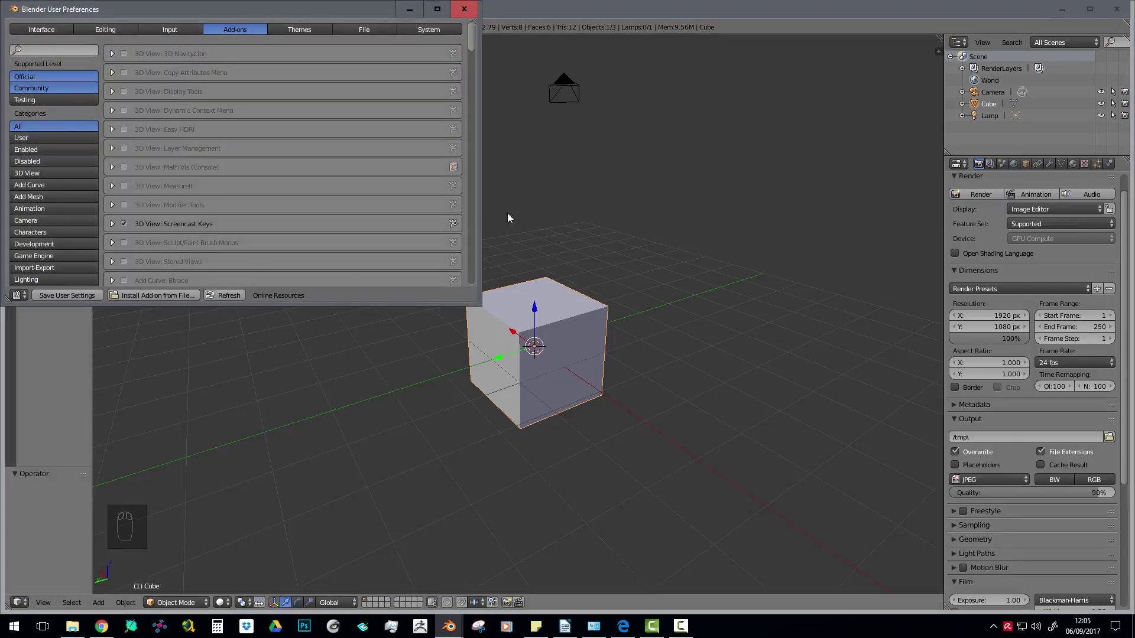
{"action": "left_click_drag", "start_coordinate": [274, 10], "coordinate": [565, 58]}
{"action": "left_click", "coordinate": [325, 80]}
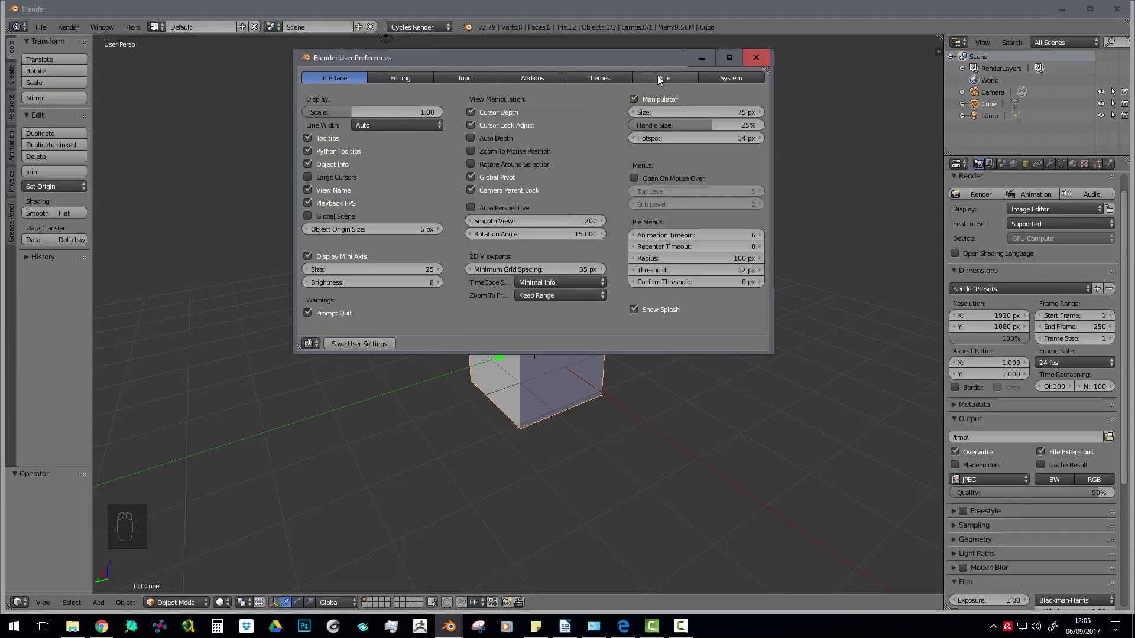
{"action": "left_click", "coordinate": [603, 77]}
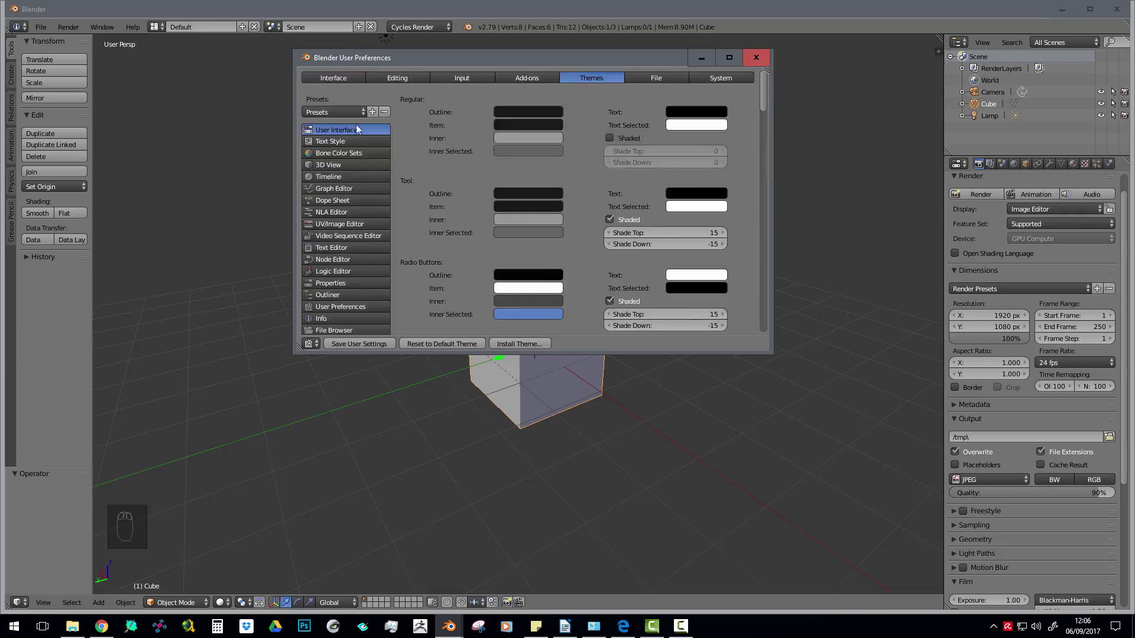
{"action": "left_click", "coordinate": [329, 76]}
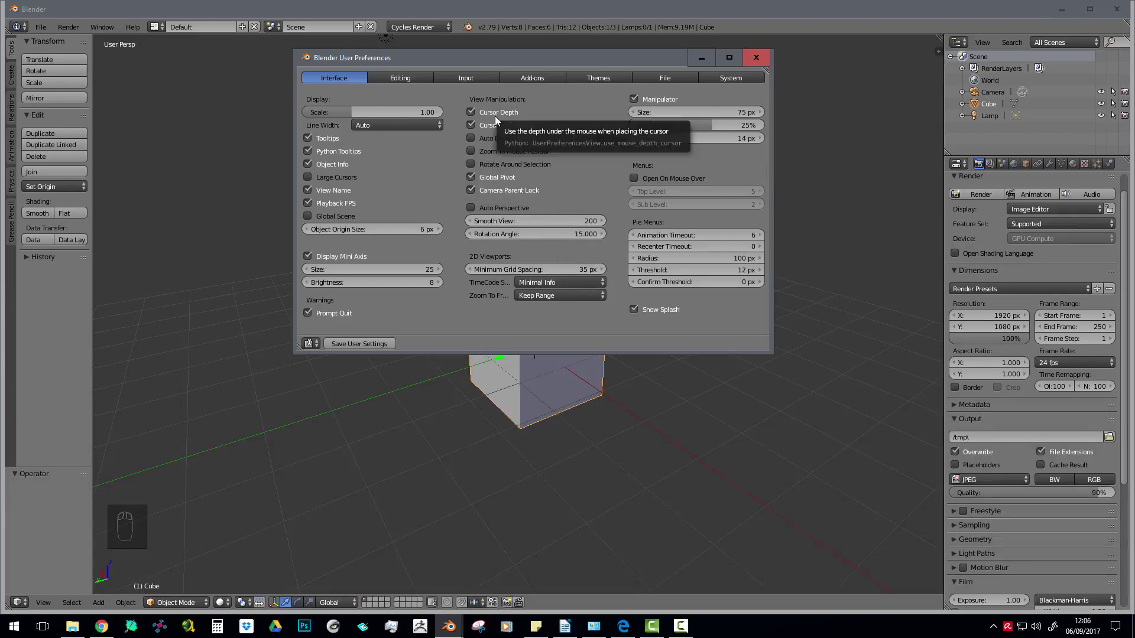
- Browse the User Interface colour settings of the theme from beginning to end
{"action": "left_click", "coordinate": [596, 78]}
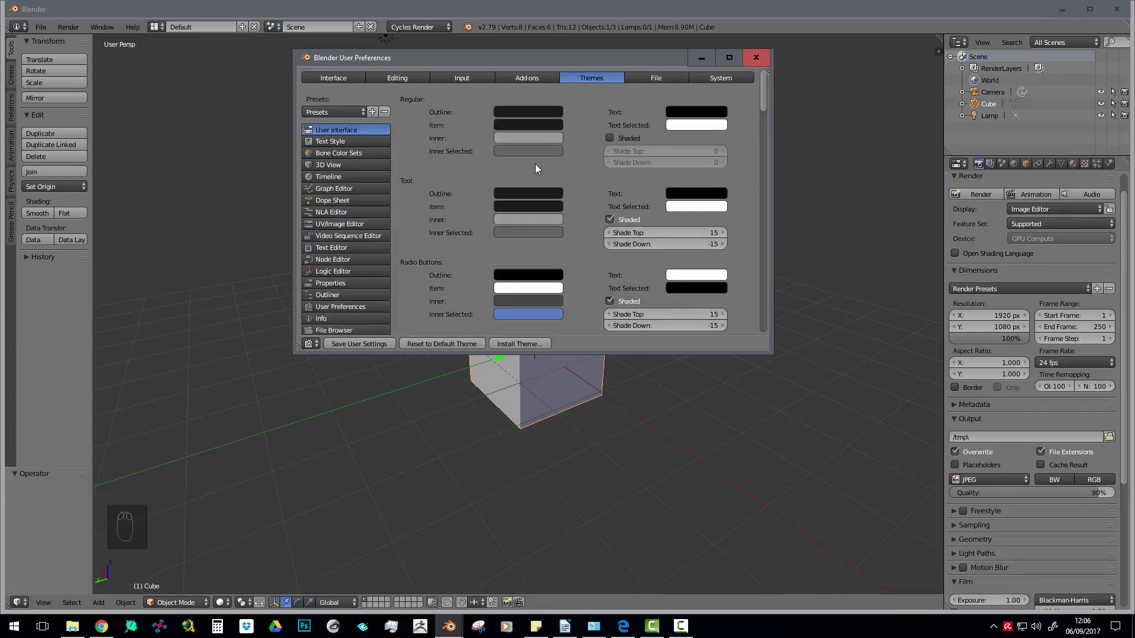
{"action": "scroll", "coordinate": [501, 209], "scroll_direction": "down", "scroll_amount": 20}
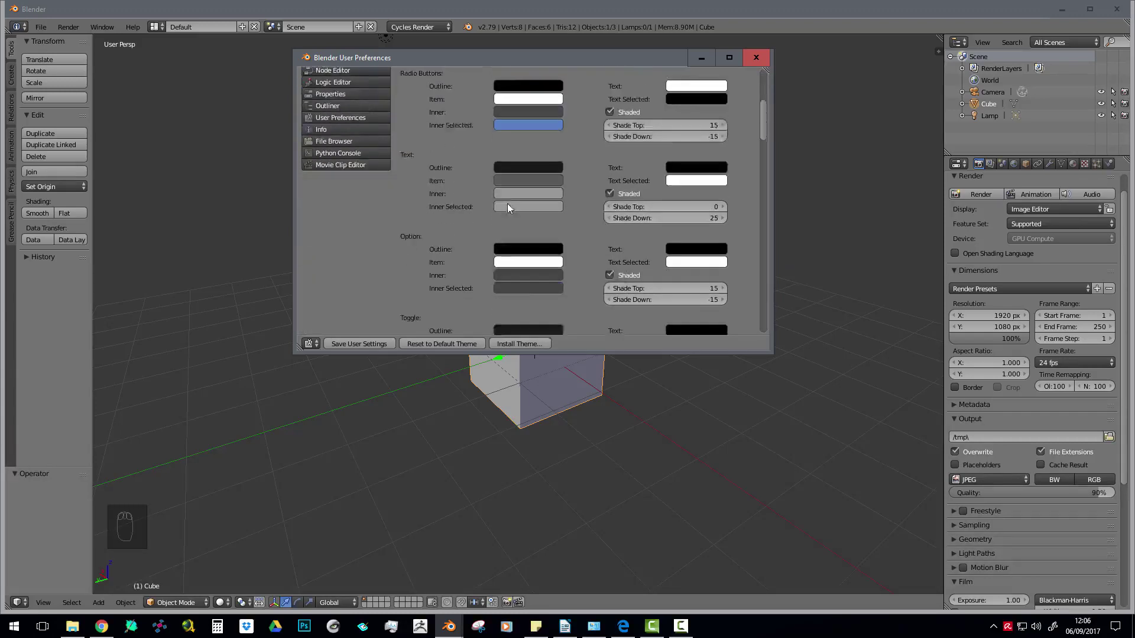
{"action": "scroll", "coordinate": [566, 259], "scroll_direction": "down", "scroll_amount": 10}
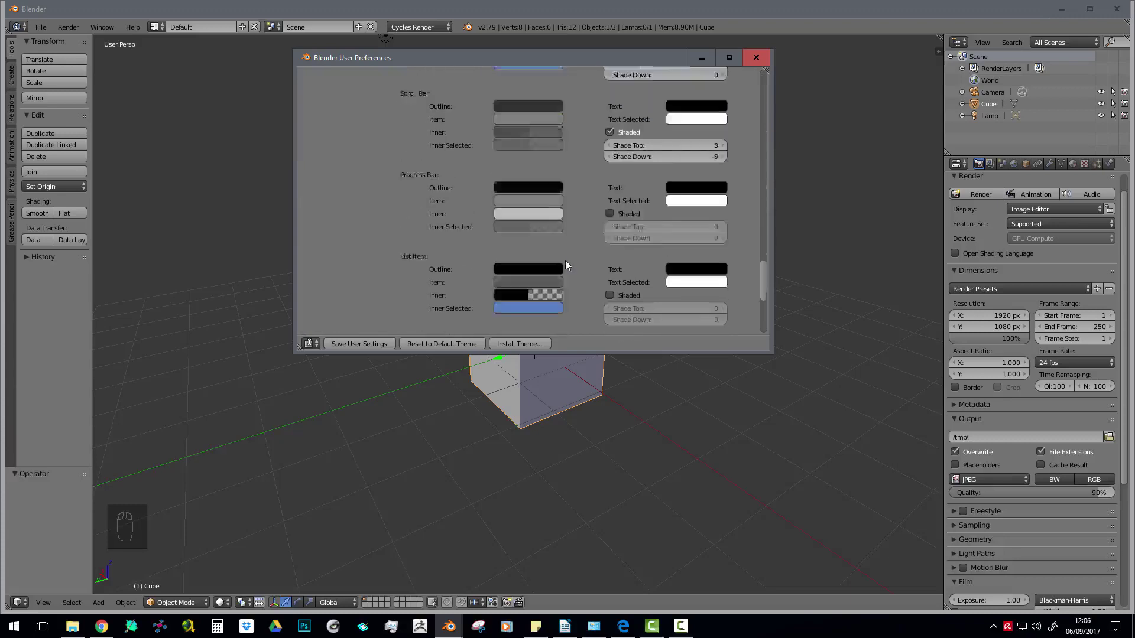
{"action": "scroll", "coordinate": [569, 262], "scroll_direction": "up", "scroll_amount": 20}
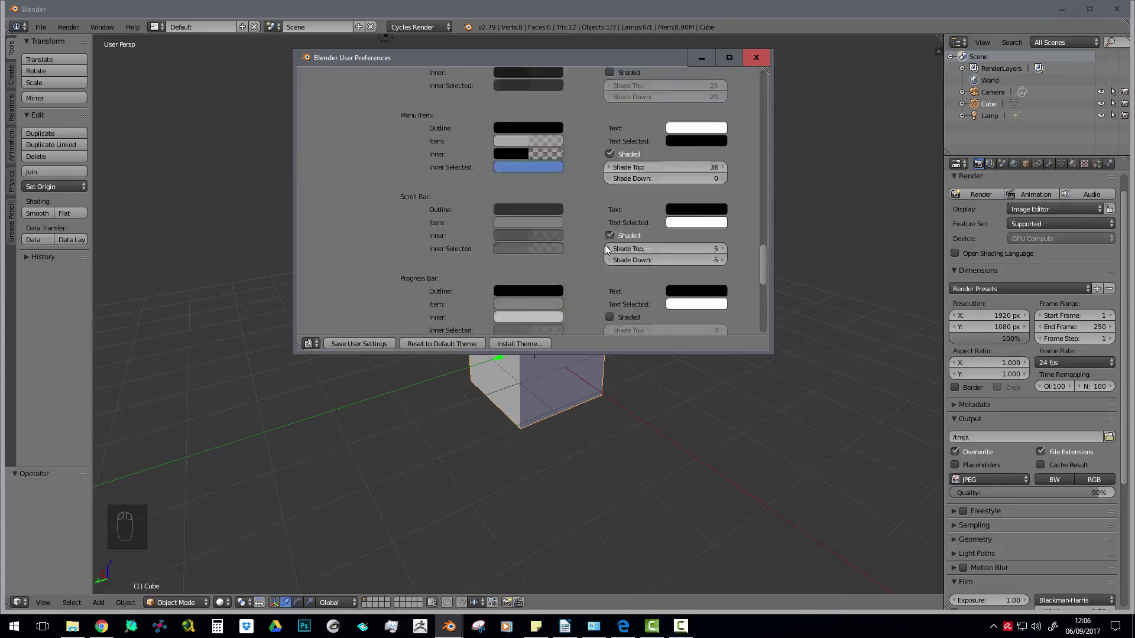
{"action": "scroll", "coordinate": [585, 201], "scroll_direction": "up", "scroll_amount": 10}
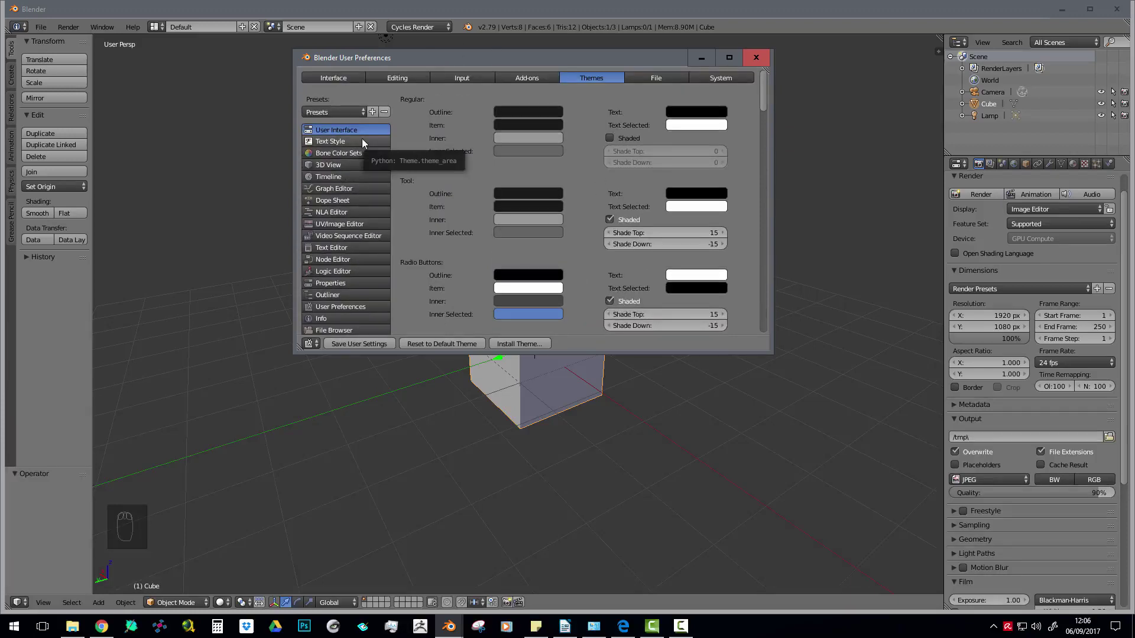
- Turn on Use Gradient for the background in the 3D View theme and check it by orbiting around the cube
{"action": "left_click", "coordinate": [331, 165]}
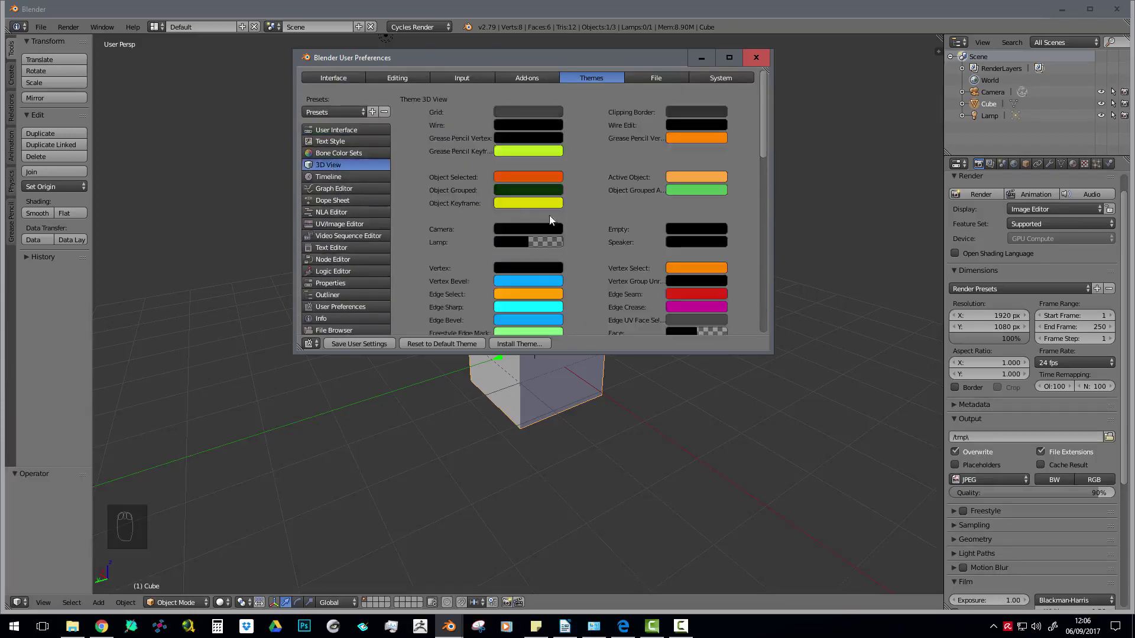
{"action": "scroll", "coordinate": [635, 222], "scroll_direction": "down", "scroll_amount": 10}
{"action": "scroll", "coordinate": [615, 222], "scroll_direction": "down", "scroll_amount": 8}
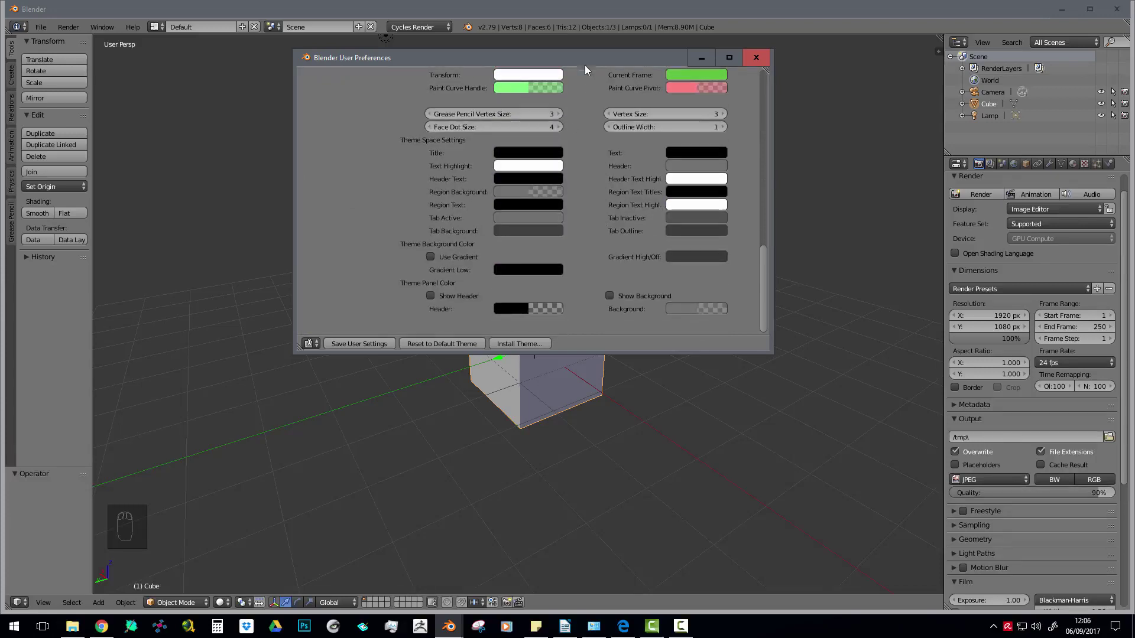
{"action": "left_click_drag", "start_coordinate": [571, 59], "coordinate": [736, 65]}
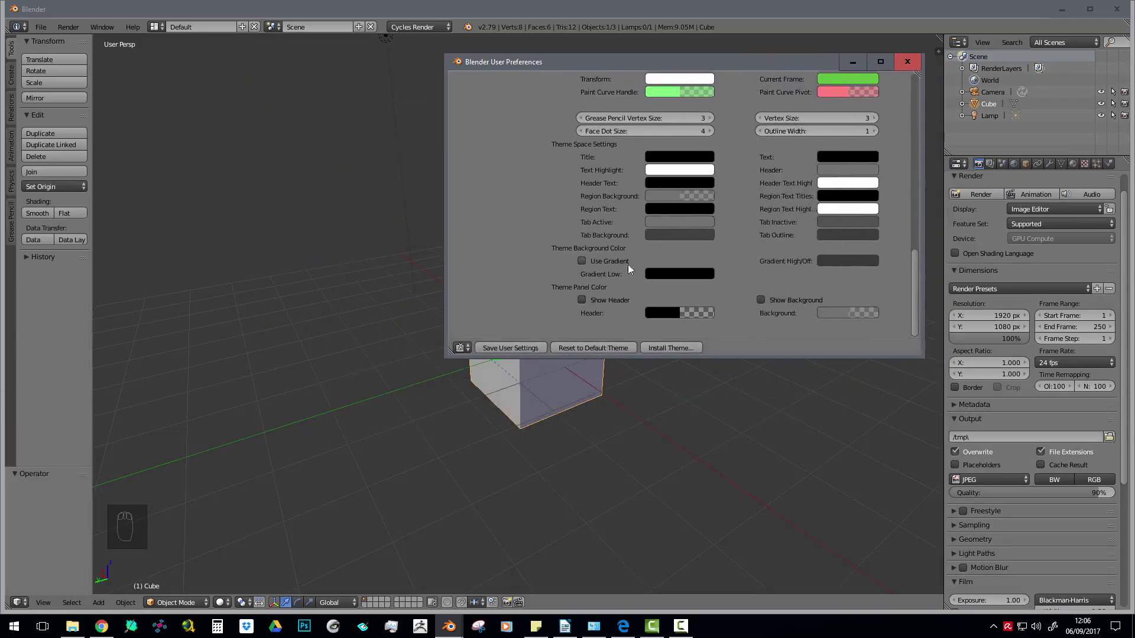
{"action": "left_click", "coordinate": [582, 260]}
{"action": "left_click_drag", "start_coordinate": [607, 59], "coordinate": [746, 240]}
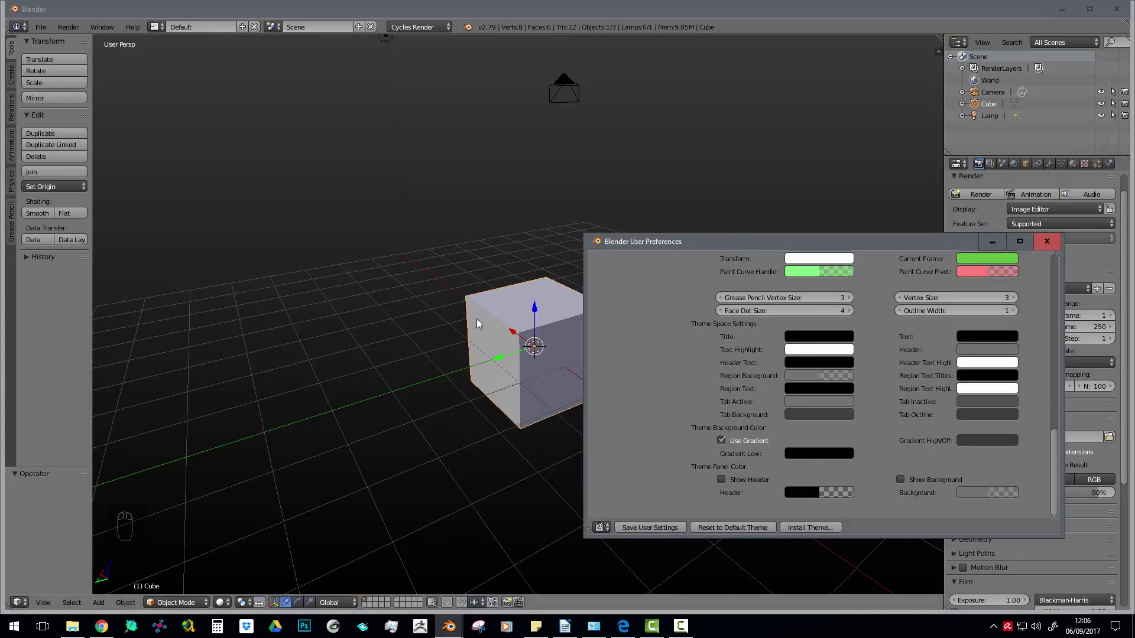
{"action": "middle_click_drag", "start_coordinate": [415, 346], "coordinate": [452, 414]}
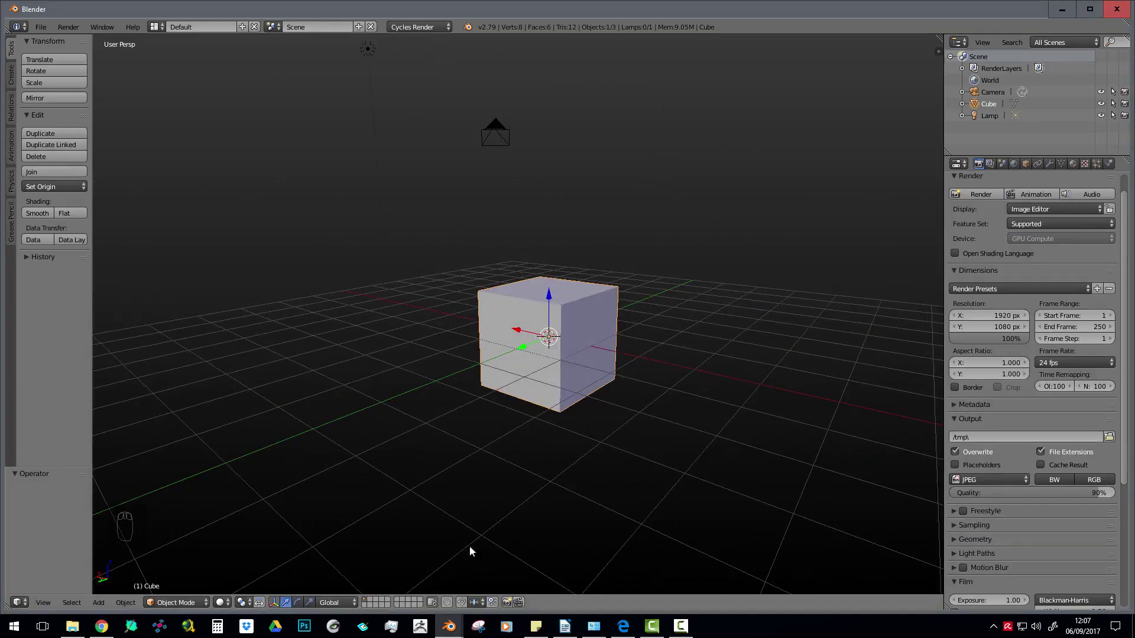
{"action": "mouse_move", "coordinate": [459, 633]}
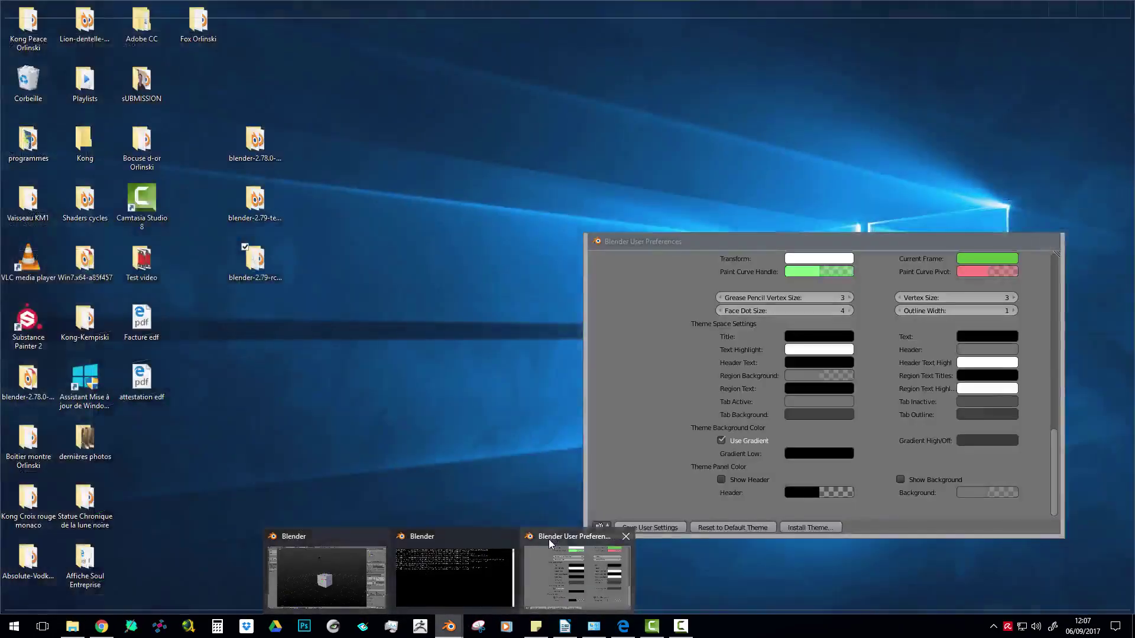
{"action": "left_click", "coordinate": [548, 539]}
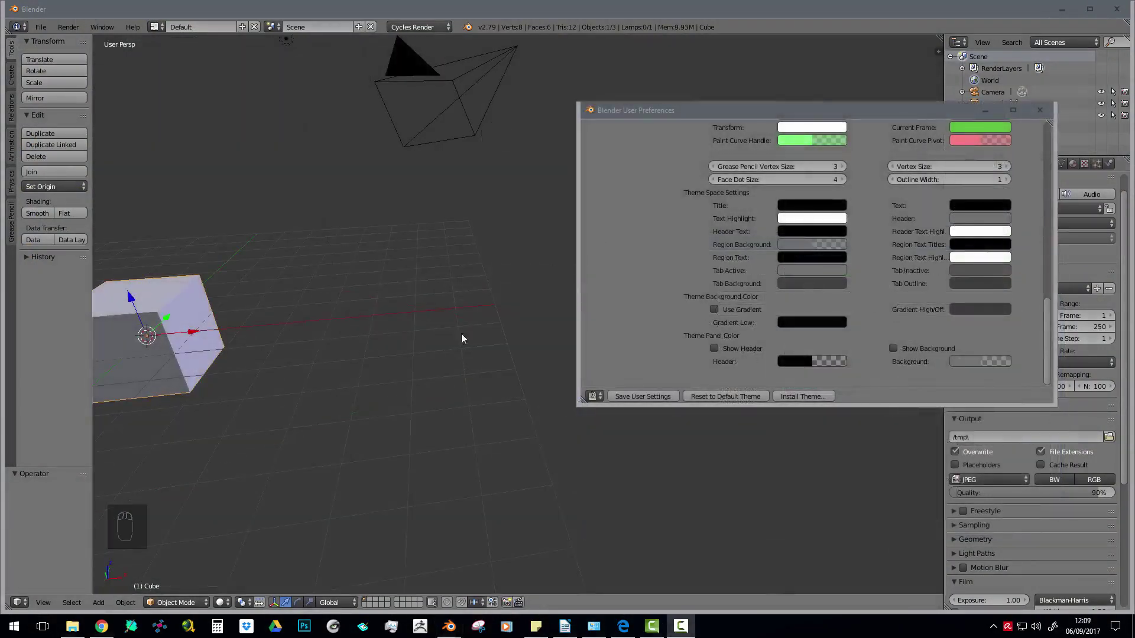
- Return to the first 3D View theme colours and pan the 3D view to see how the cube meets the tool shelf
{"action": "left_click_drag", "start_coordinate": [1045, 305], "coordinate": [1024, 101]}
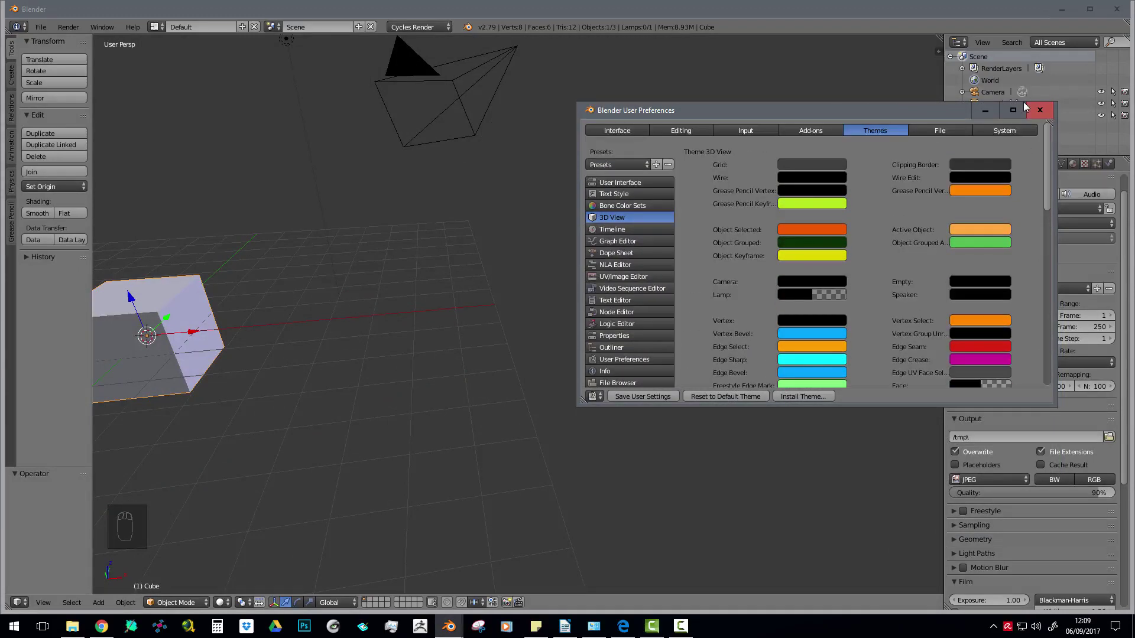
{"action": "scroll", "coordinate": [340, 328], "scroll_direction": "down", "scroll_amount": 4}
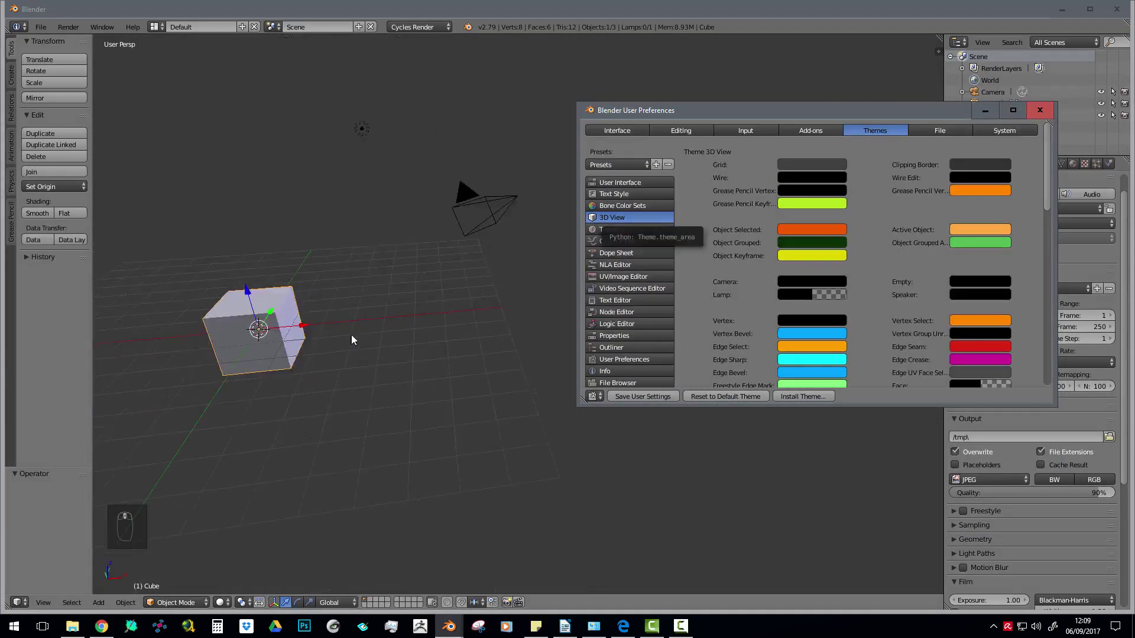
{"action": "middle_click_drag", "start_coordinate": [345, 332], "coordinate": [577, 289]}
{"action": "scroll", "coordinate": [431, 373], "scroll_direction": "down", "scroll_amount": 5}
{"action": "middle_click_drag", "start_coordinate": [577, 289], "coordinate": [259, 329]}
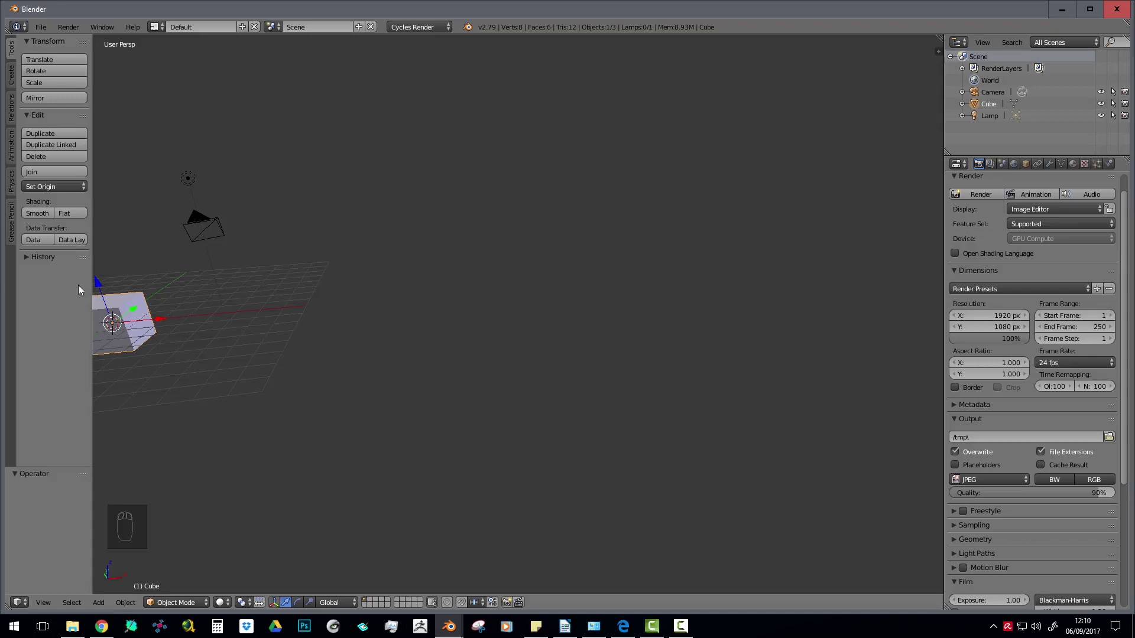
- Enable Region Overlap in the System preferences and check the transparent tool shelf by panning the cube beneath it
{"action": "left_click", "coordinate": [449, 626]}
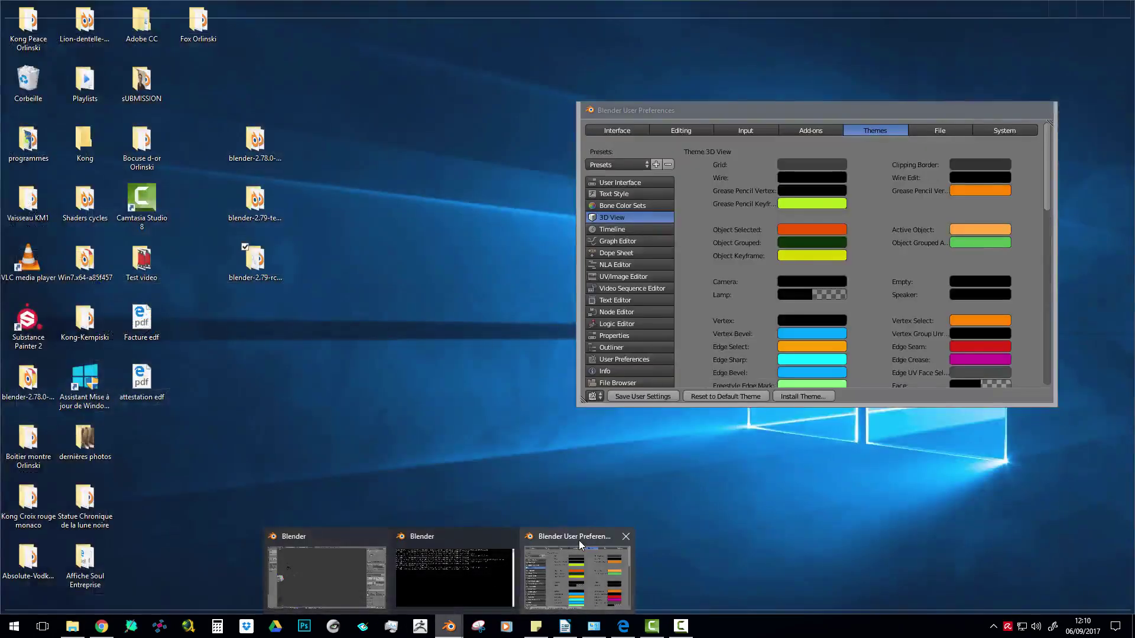
{"action": "left_click", "coordinate": [580, 540]}
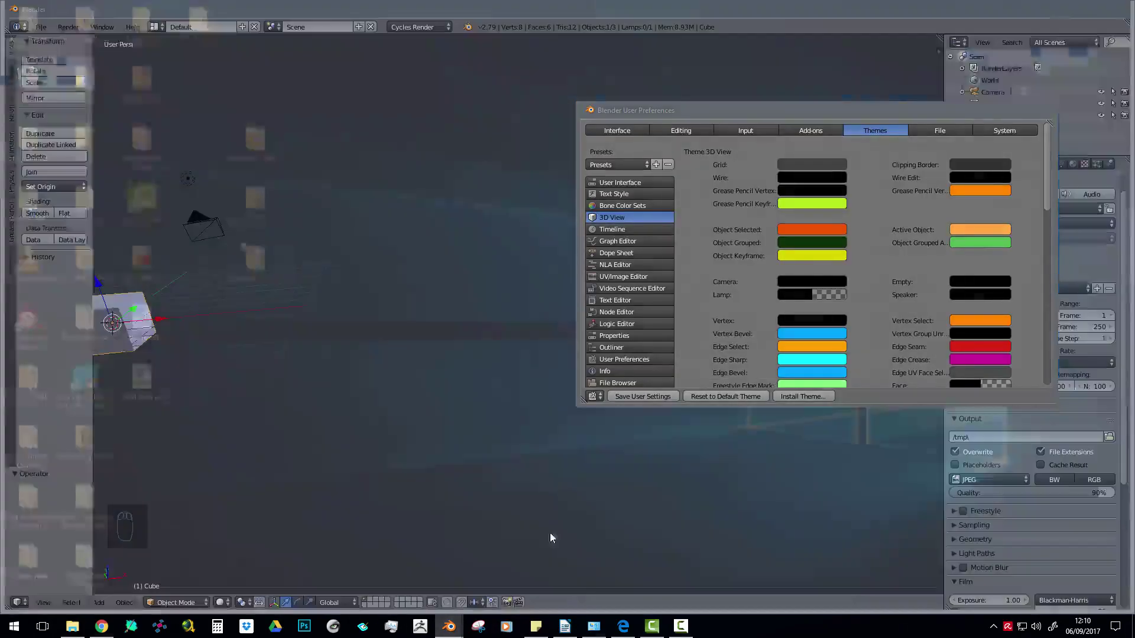
{"action": "left_click", "coordinate": [1002, 131]}
{"action": "scroll", "coordinate": [887, 319], "scroll_direction": "down", "scroll_amount": 5}
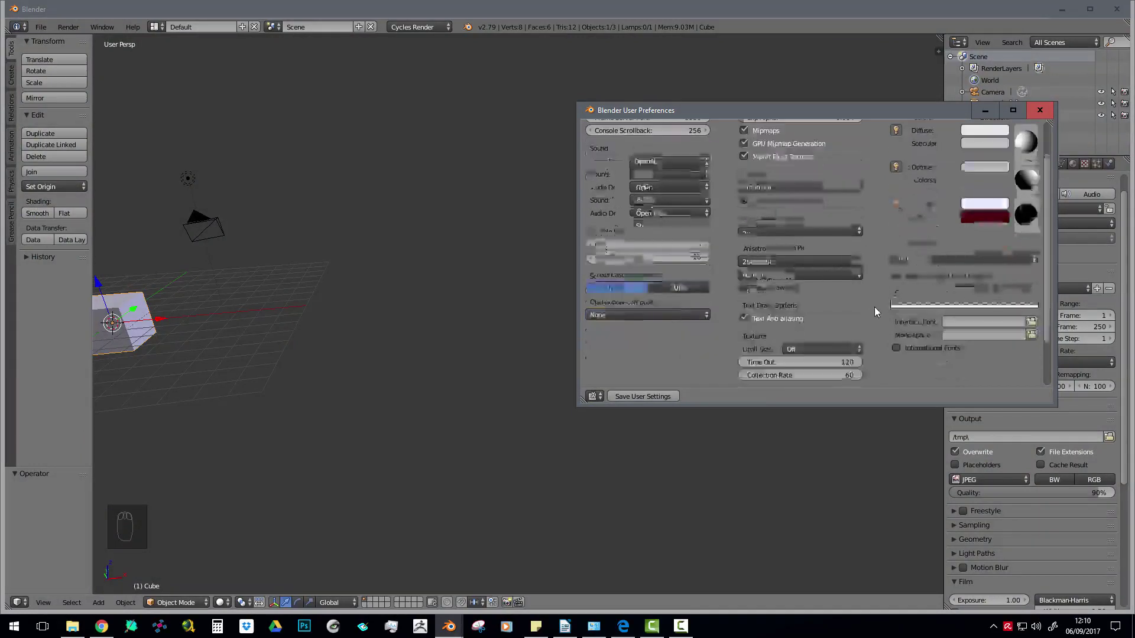
{"action": "left_click", "coordinate": [744, 288]}
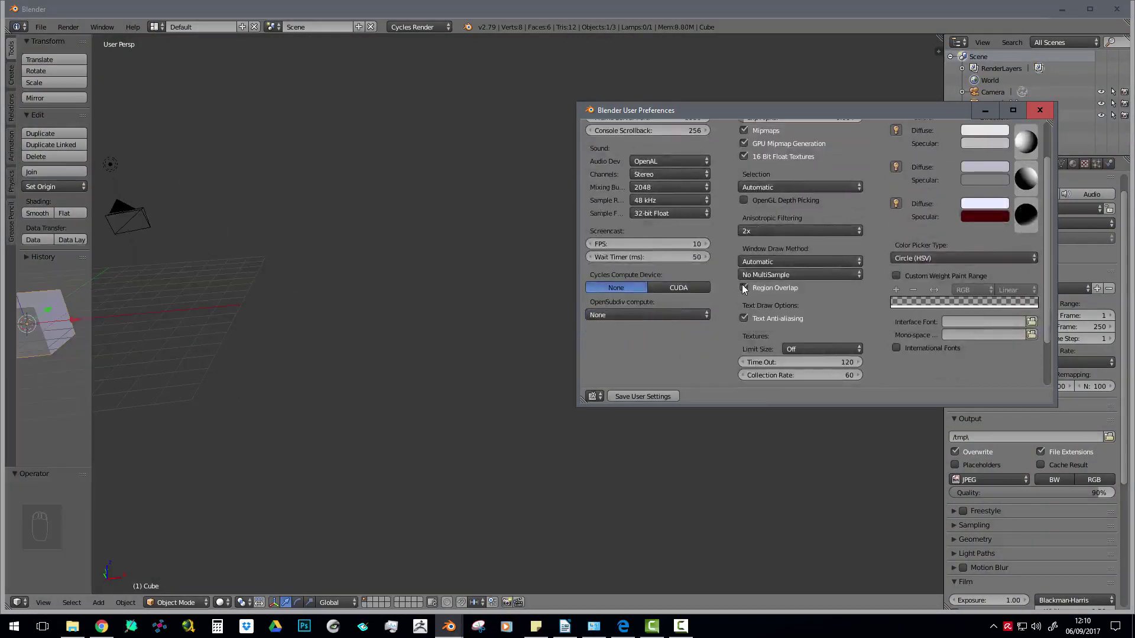
{"action": "middle_click_drag", "start_coordinate": [184, 308], "coordinate": [129, 305]}
{"action": "scroll", "coordinate": [186, 304], "scroll_direction": "down", "scroll_amount": 2}
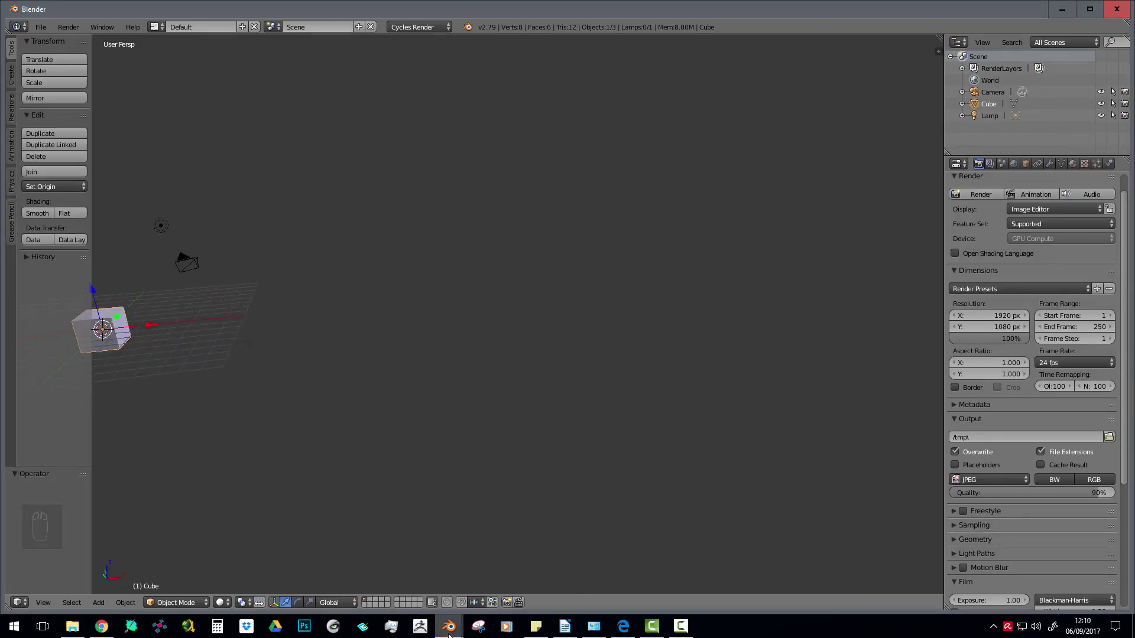
- Go back to the User Preferences and look through the 3D View theme colours again
{"action": "mouse_move", "coordinate": [449, 626]}
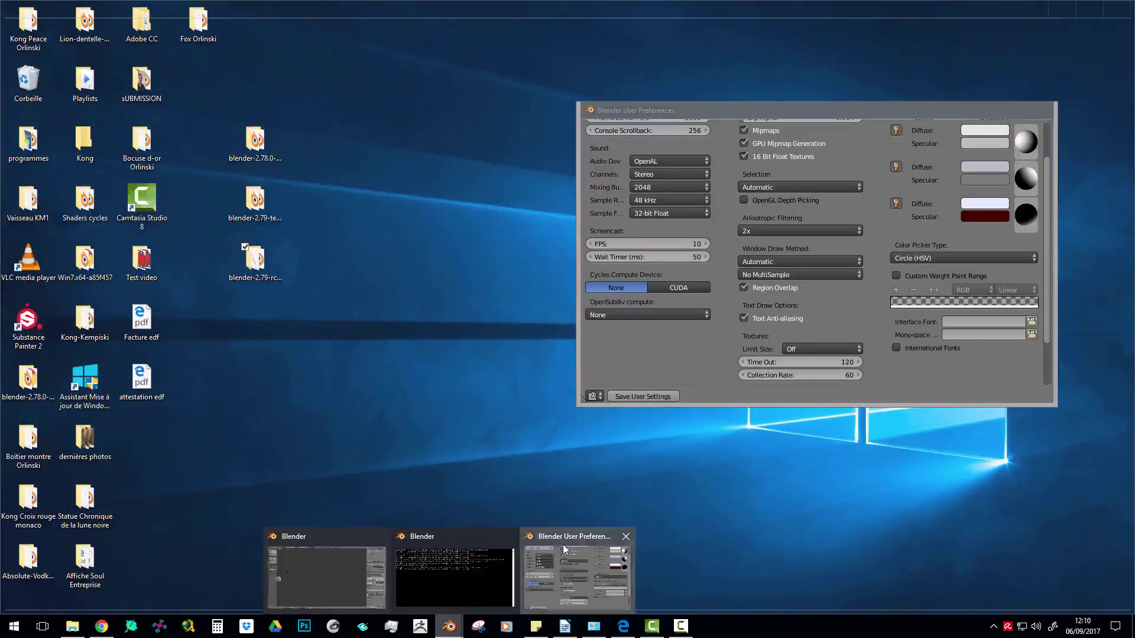
{"action": "left_click", "coordinate": [565, 550]}
{"action": "scroll", "coordinate": [881, 255], "scroll_direction": "up", "scroll_amount": 3}
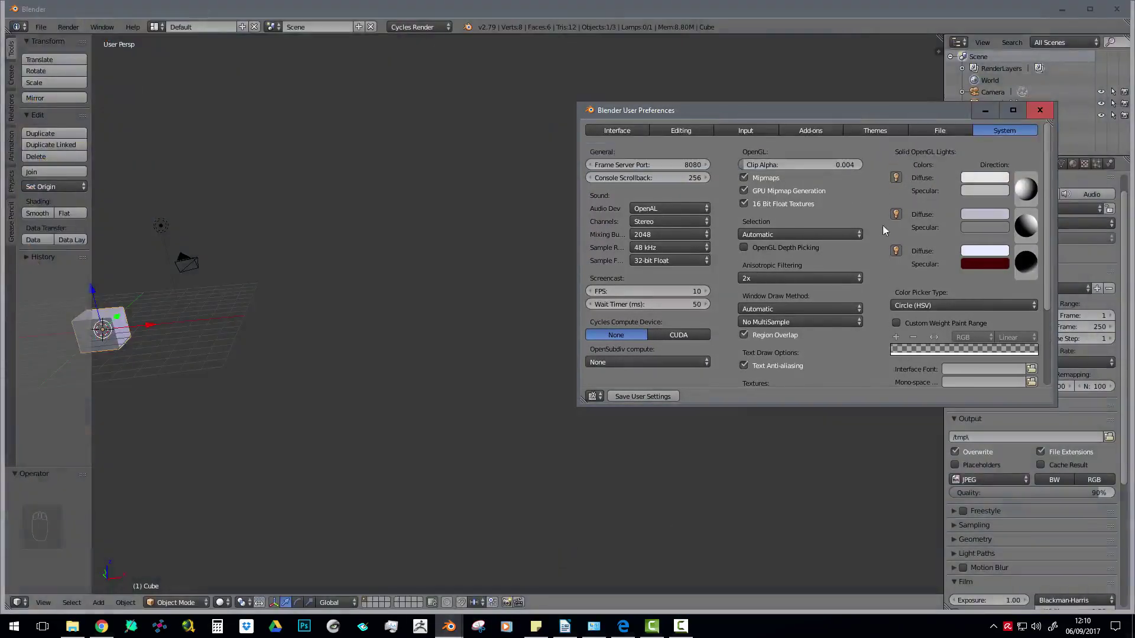
{"action": "left_click", "coordinate": [806, 130]}
{"action": "left_click", "coordinate": [881, 132]}
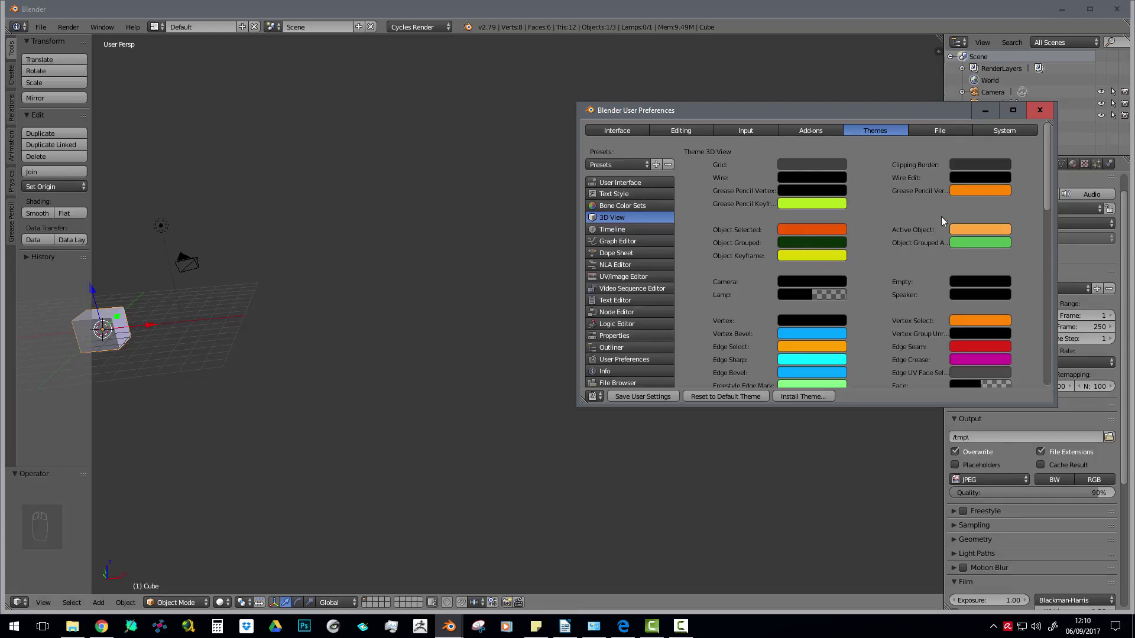
{"action": "scroll", "coordinate": [942, 220], "scroll_direction": "down", "scroll_amount": 20}
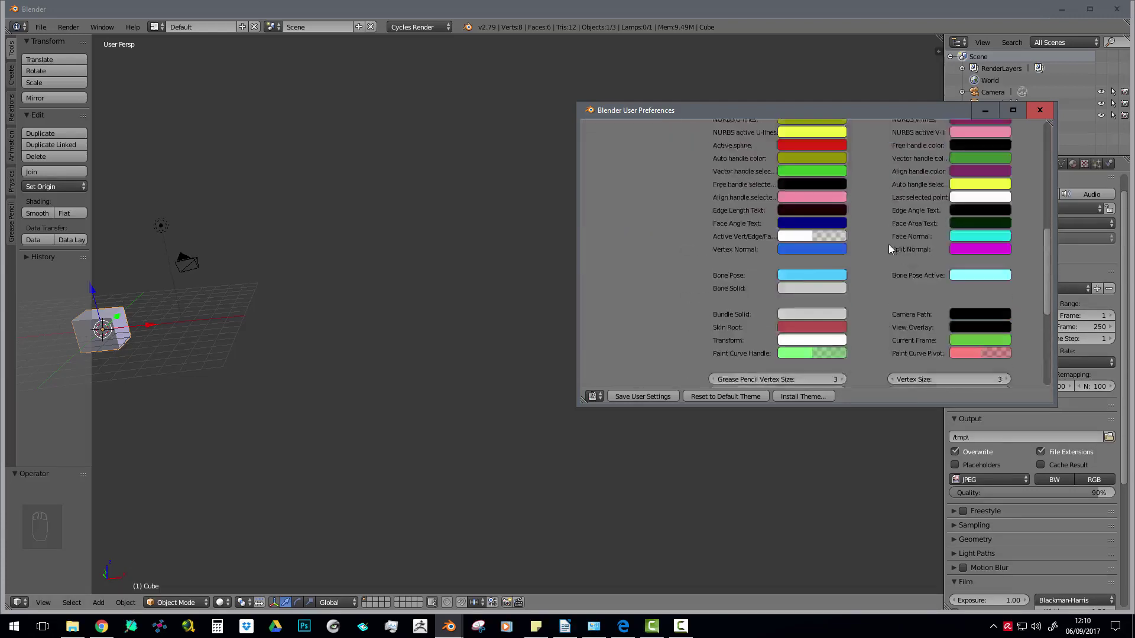
{"action": "scroll", "coordinate": [888, 244], "scroll_direction": "up", "scroll_amount": 20}
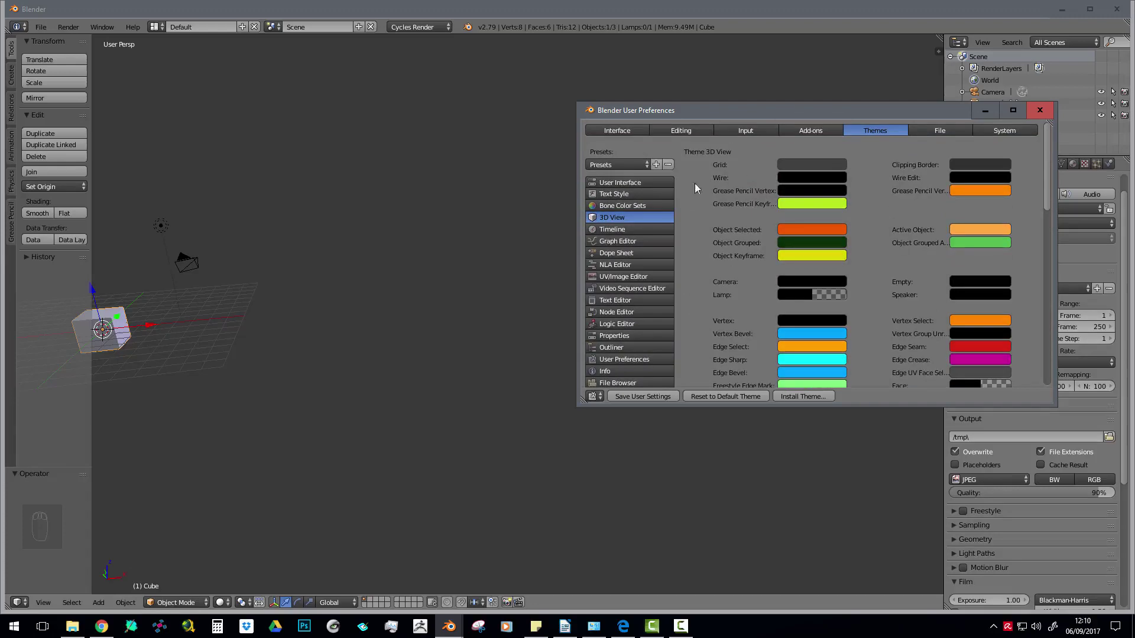
- Try the theme presets 24X Blues, Back To Black and Blender 24X one after another
{"action": "left_click", "coordinate": [636, 165]}
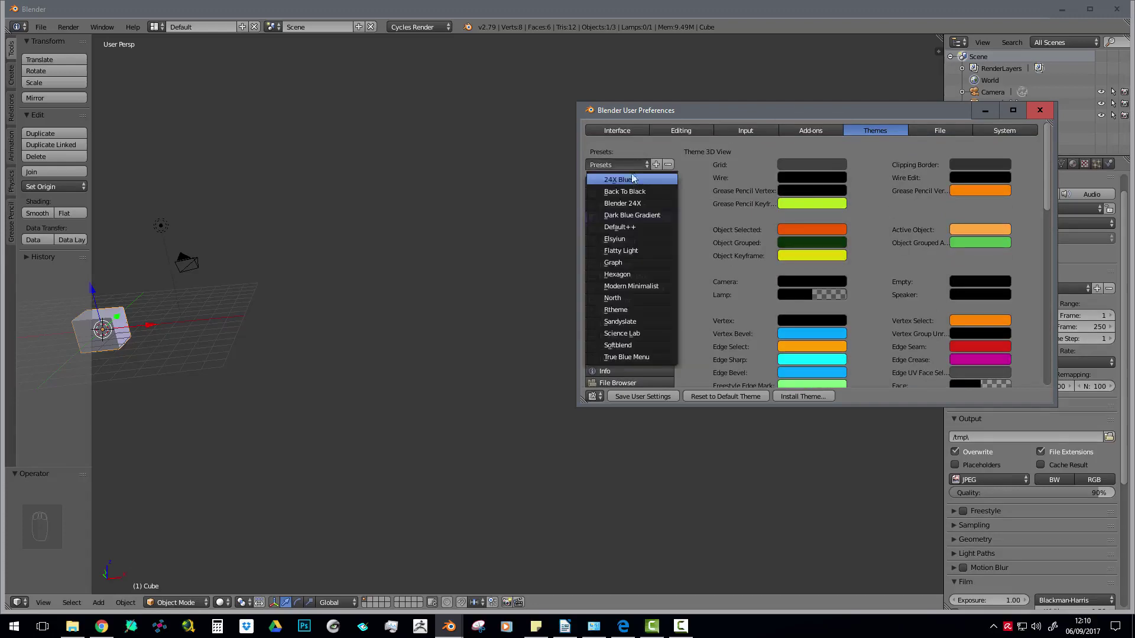
{"action": "left_click", "coordinate": [634, 180]}
{"action": "left_click", "coordinate": [633, 165]}
{"action": "left_click", "coordinate": [633, 193]}
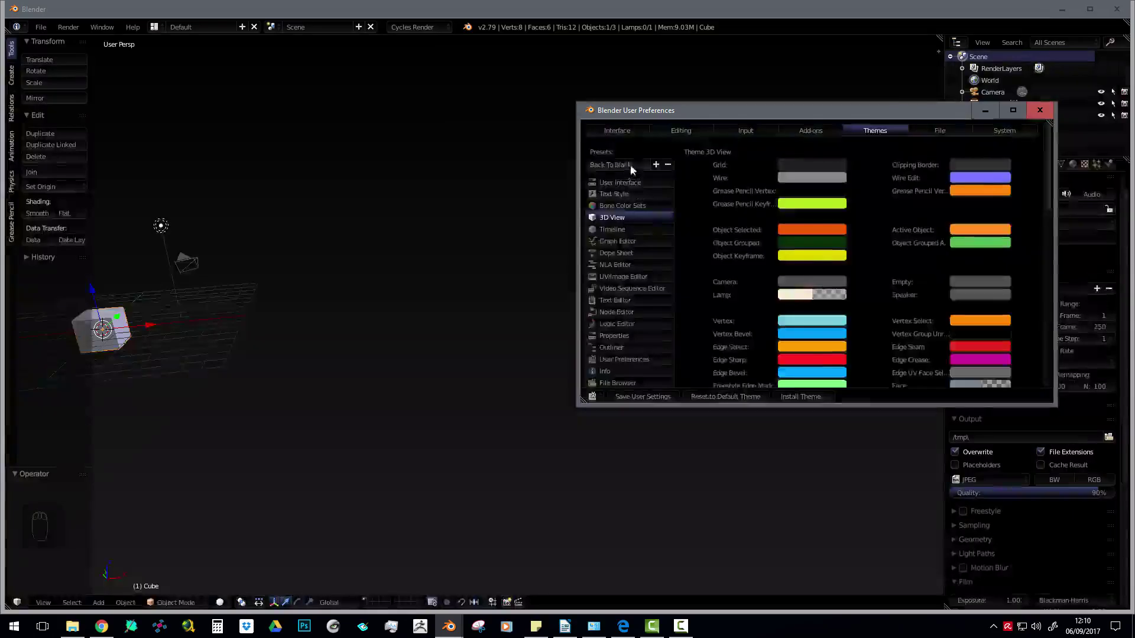
{"action": "left_click", "coordinate": [630, 163]}
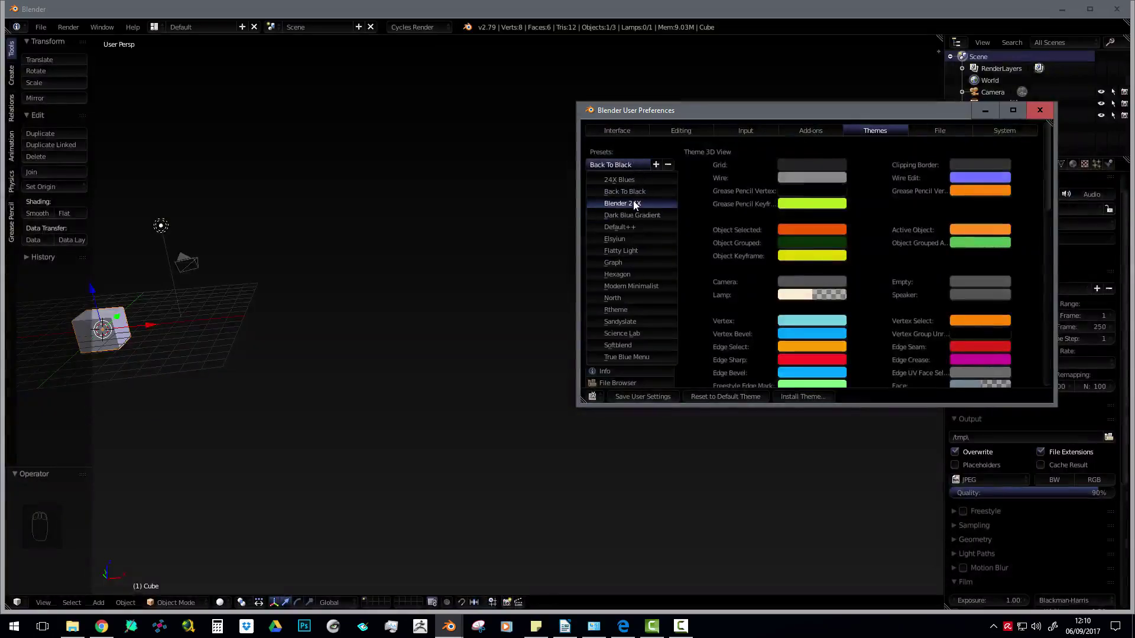
{"action": "left_click", "coordinate": [633, 202]}
- Apply the theme preset Default++, compare it with Elsyiun, and return to Default++
{"action": "left_click", "coordinate": [632, 165]}
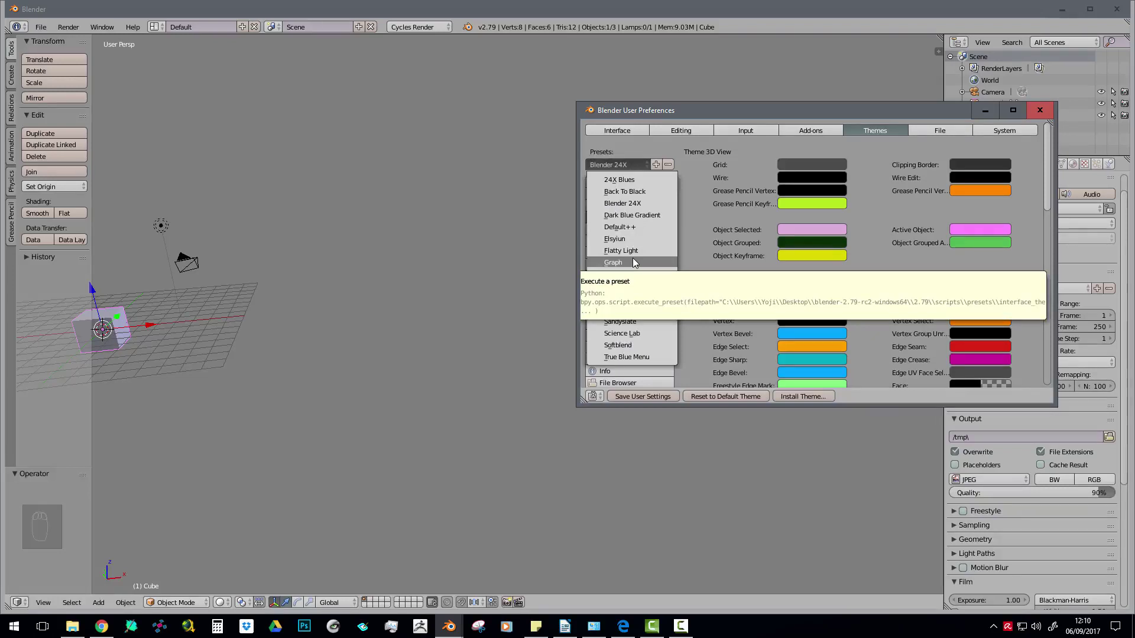
{"action": "left_click", "coordinate": [626, 227]}
{"action": "left_click", "coordinate": [627, 165]}
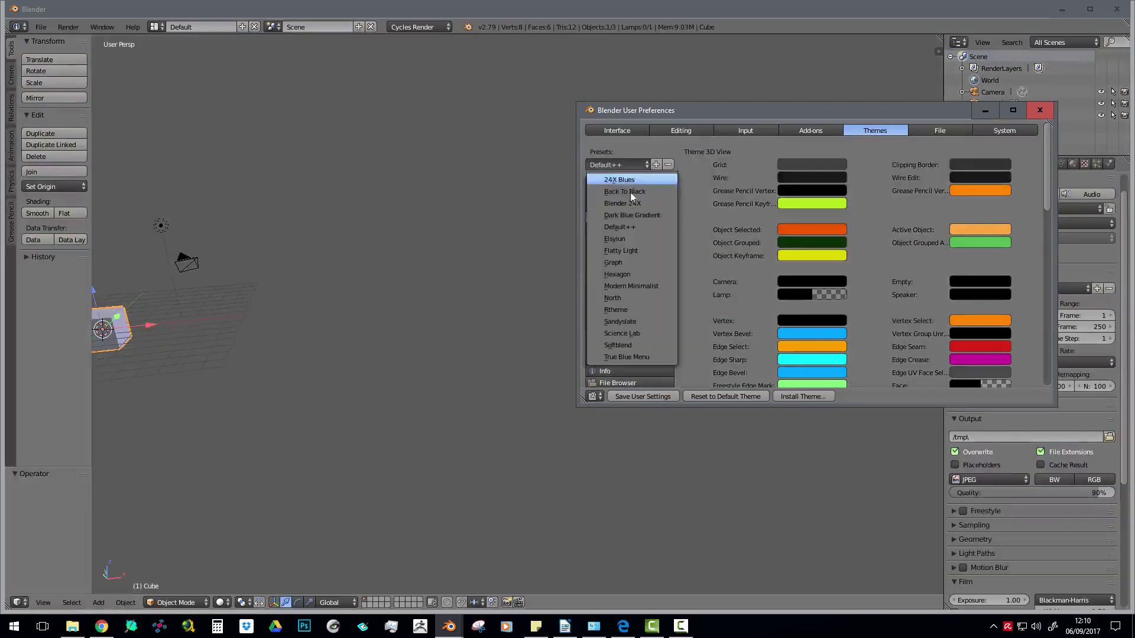
{"action": "left_click", "coordinate": [634, 239]}
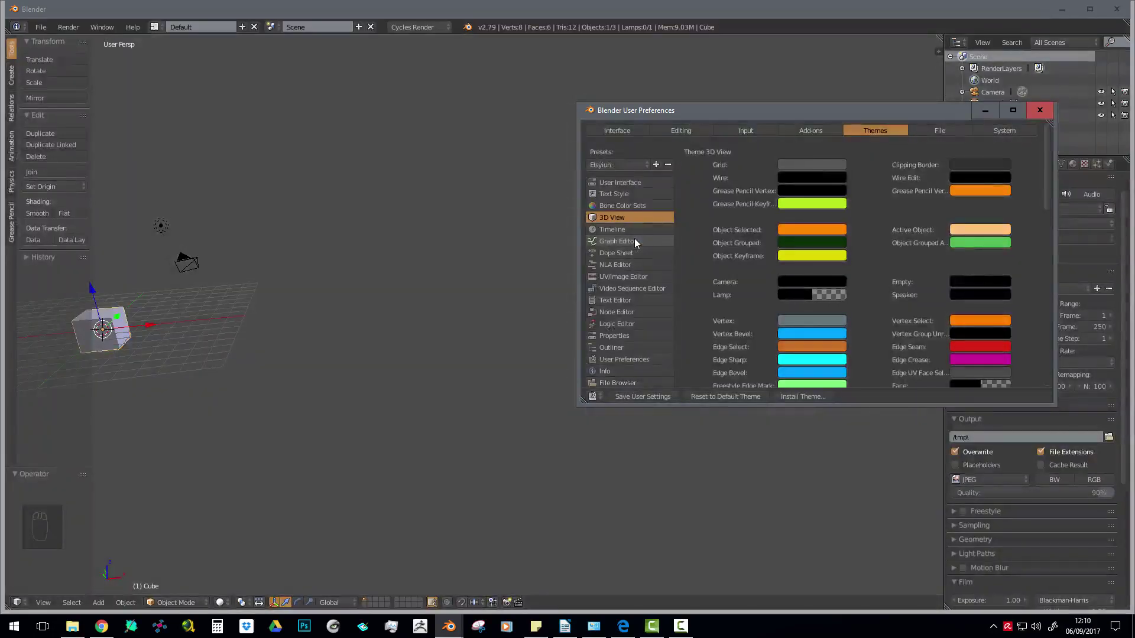
{"action": "left_click", "coordinate": [618, 166]}
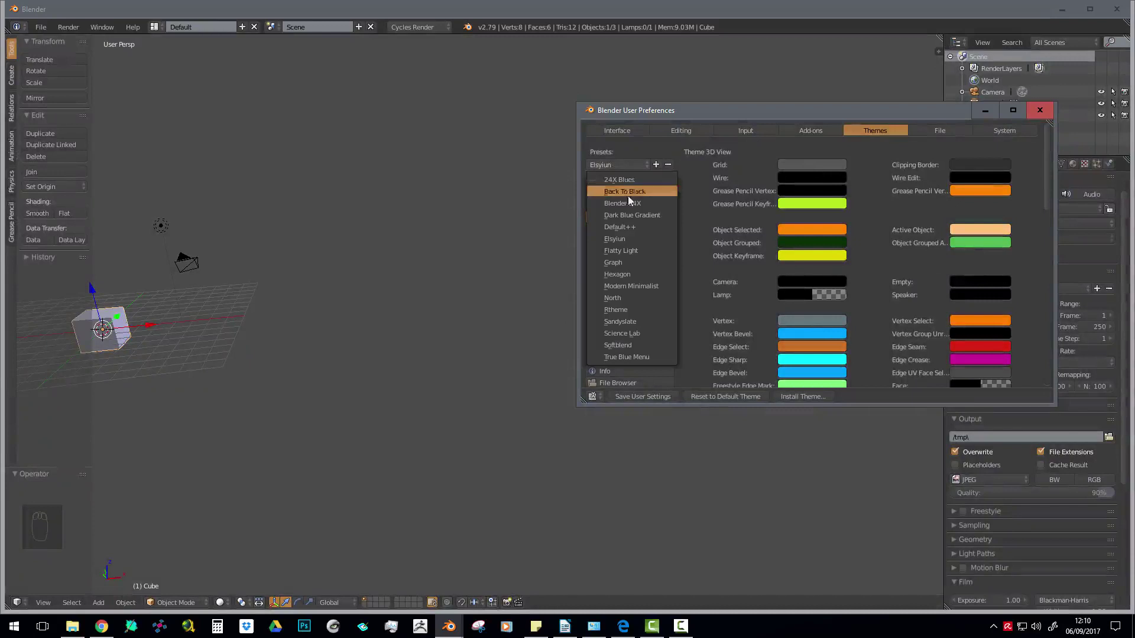
{"action": "left_click", "coordinate": [633, 229]}
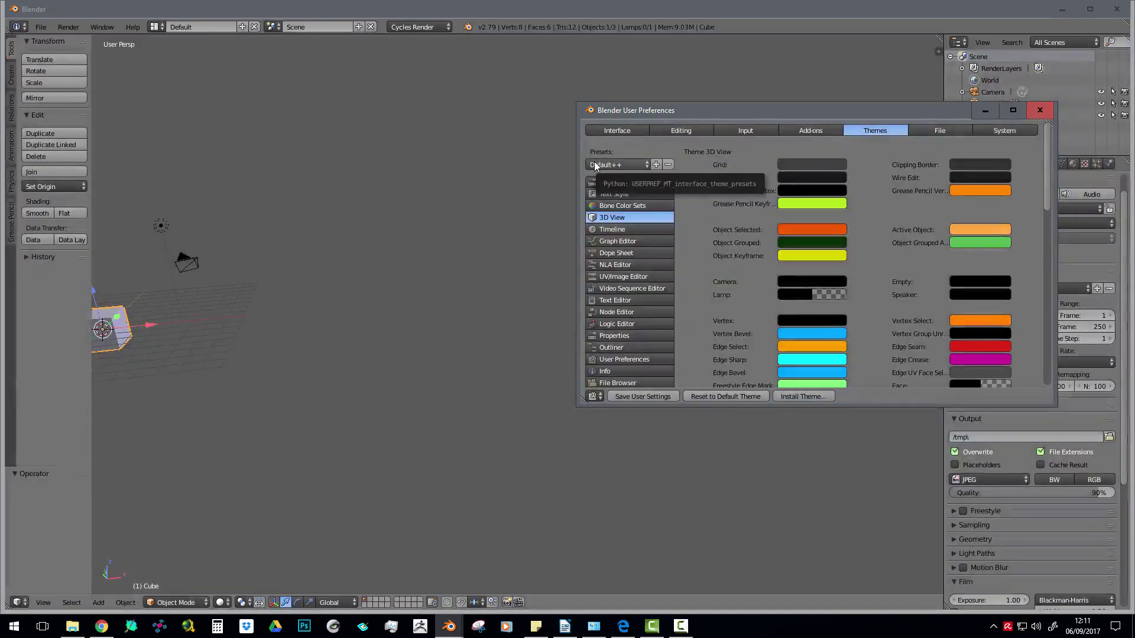
{"action": "left_click", "coordinate": [630, 166]}
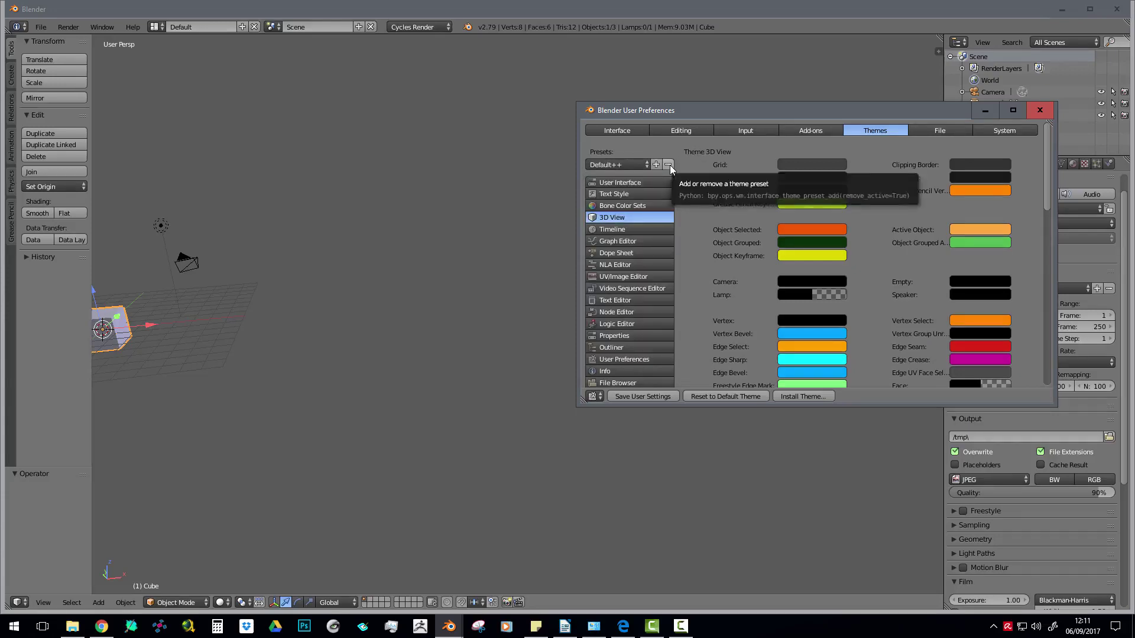
- Reset the interface to the default theme and centre the 3D view on the cube
{"action": "left_click", "coordinate": [725, 396]}
{"action": "scroll", "coordinate": [226, 287], "scroll_direction": "down", "scroll_amount": 2}
{"action": "scroll", "coordinate": [245, 289], "scroll_direction": "up", "scroll_amount": 2}
{"action": "middle_click_drag", "start_coordinate": [246, 289], "coordinate": [381, 302]}
{"action": "scroll", "coordinate": [383, 302], "scroll_direction": "down", "scroll_amount": 5}
{"action": "middle_click_drag", "start_coordinate": [464, 326], "coordinate": [544, 330], "text": "shift"}
{"action": "middle_click_drag", "start_coordinate": [643, 315], "coordinate": [534, 262], "text": "shift"}
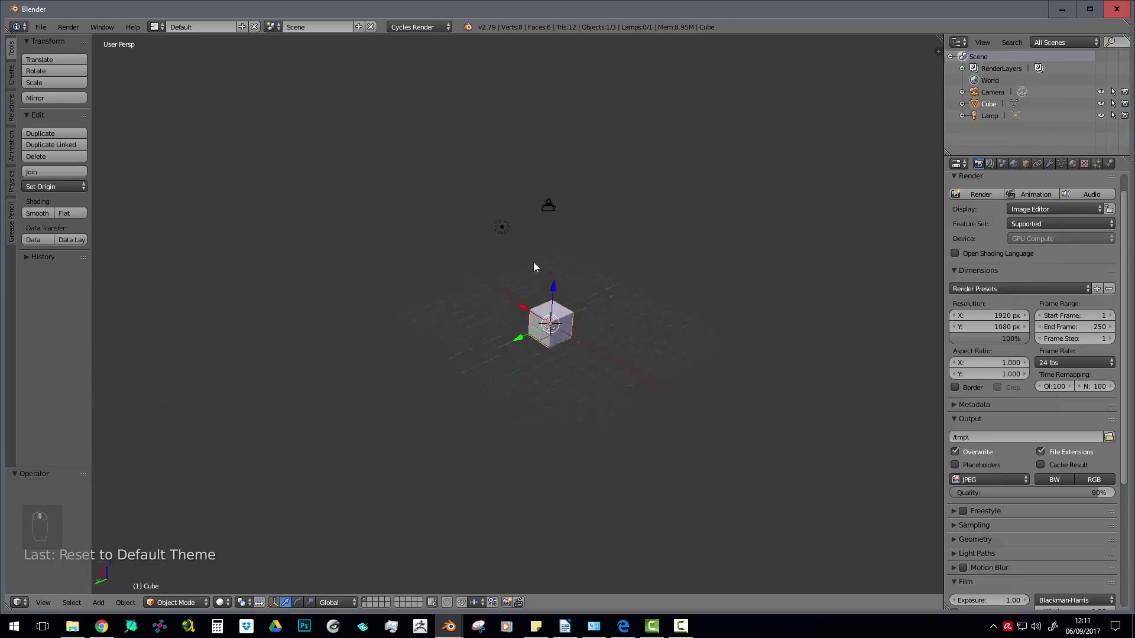
{"action": "scroll", "coordinate": [515, 266], "scroll_direction": "up", "scroll_amount": 8}
{"action": "middle_click_drag", "start_coordinate": [577, 326], "coordinate": [473, 297], "text": "shift"}
{"action": "scroll", "coordinate": [526, 300], "scroll_direction": "down", "scroll_amount": 5}
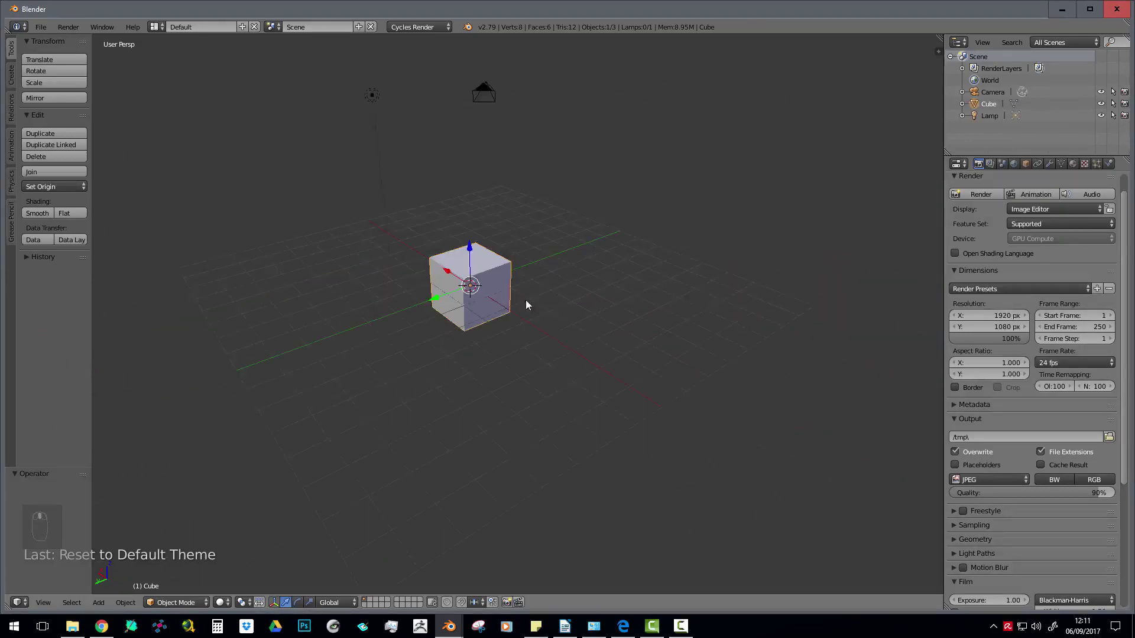
{"action": "key", "text": "KP_Decimal"}
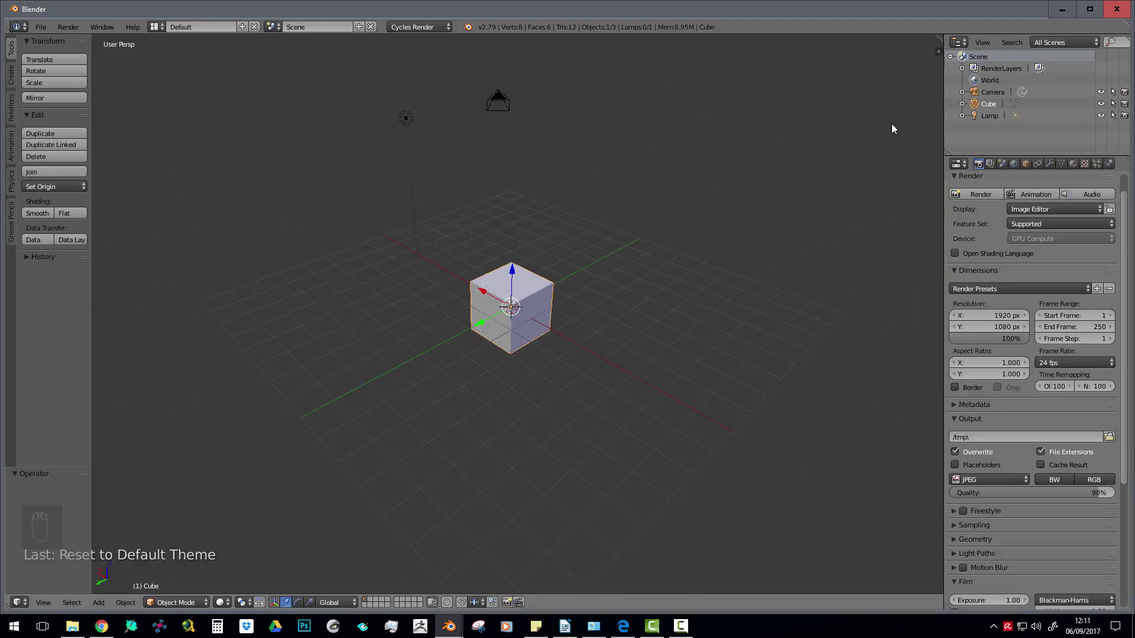
- Show the 3D view's properties region with the Display settings expanded, and try Only Render on and off
{"action": "left_click", "coordinate": [938, 52]}
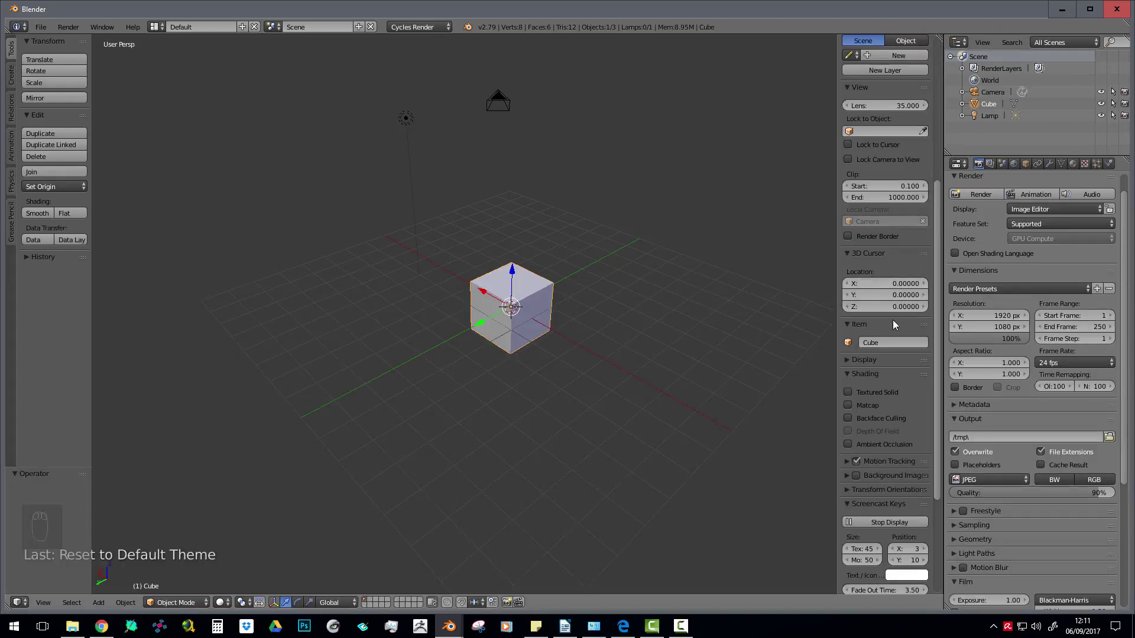
{"action": "left_click", "coordinate": [845, 360]}
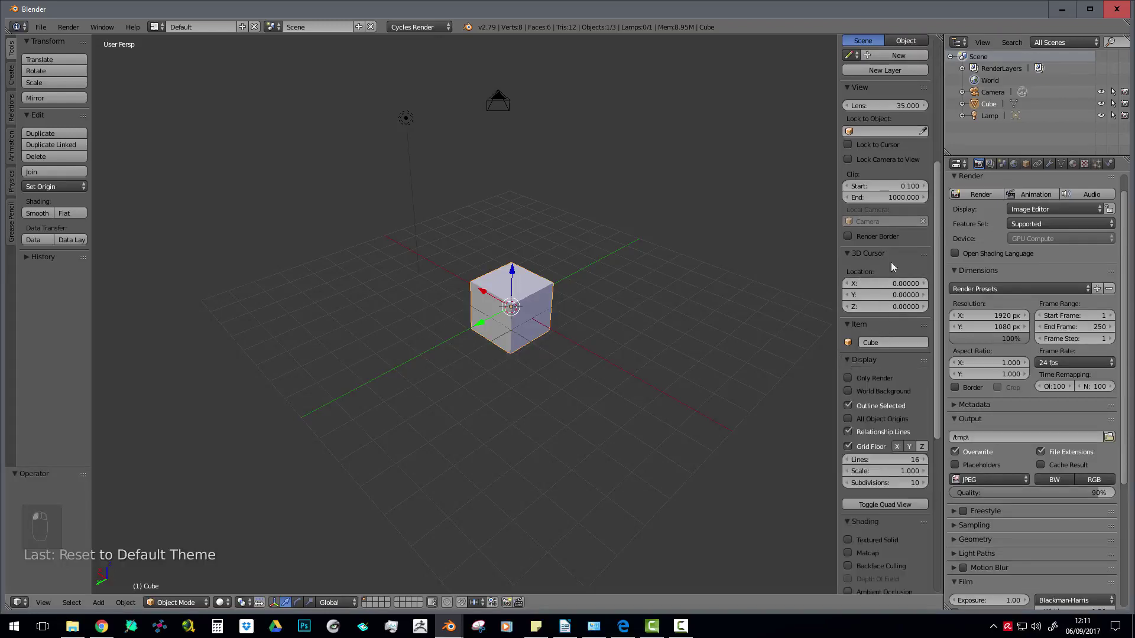
{"action": "scroll", "coordinate": [892, 261], "scroll_direction": "down", "scroll_amount": 3}
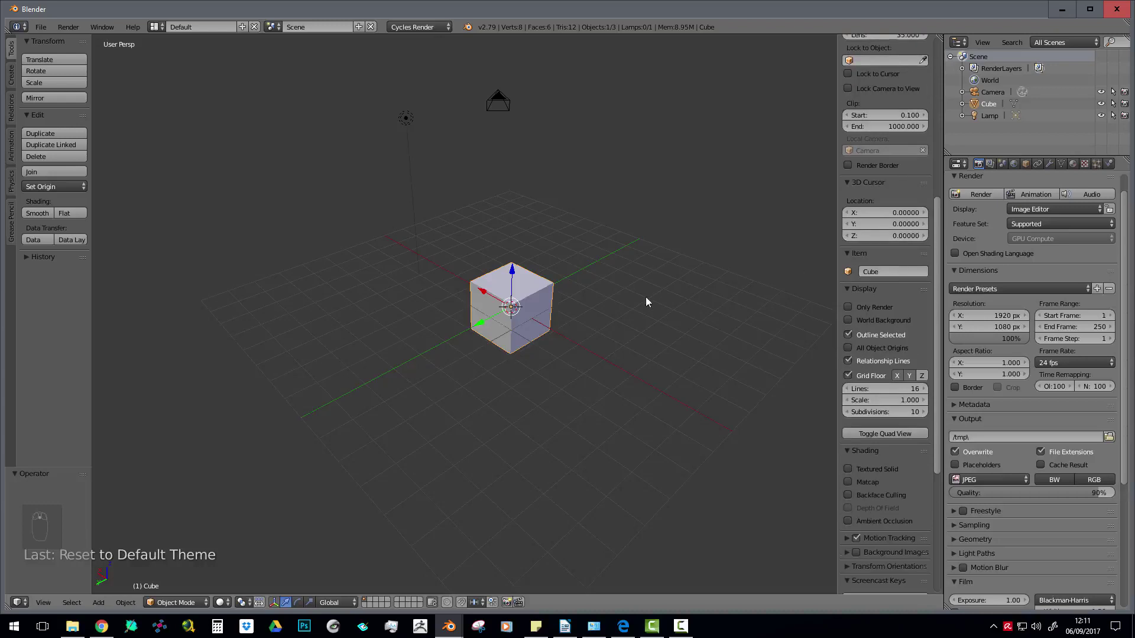
{"action": "left_click", "coordinate": [848, 307]}
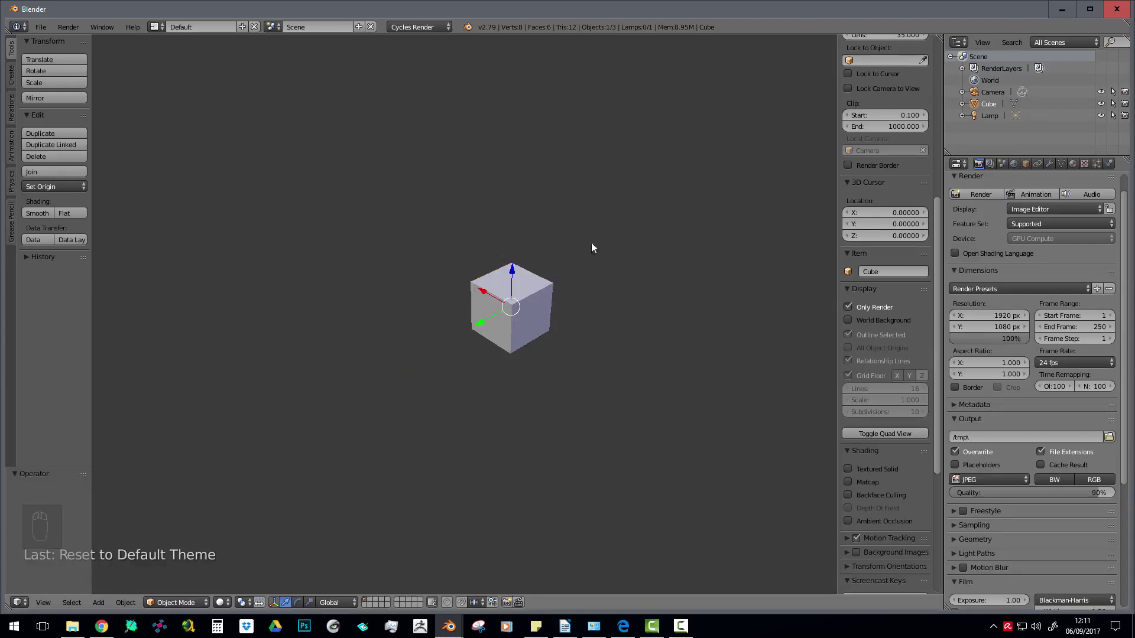
{"action": "left_click", "coordinate": [849, 308]}
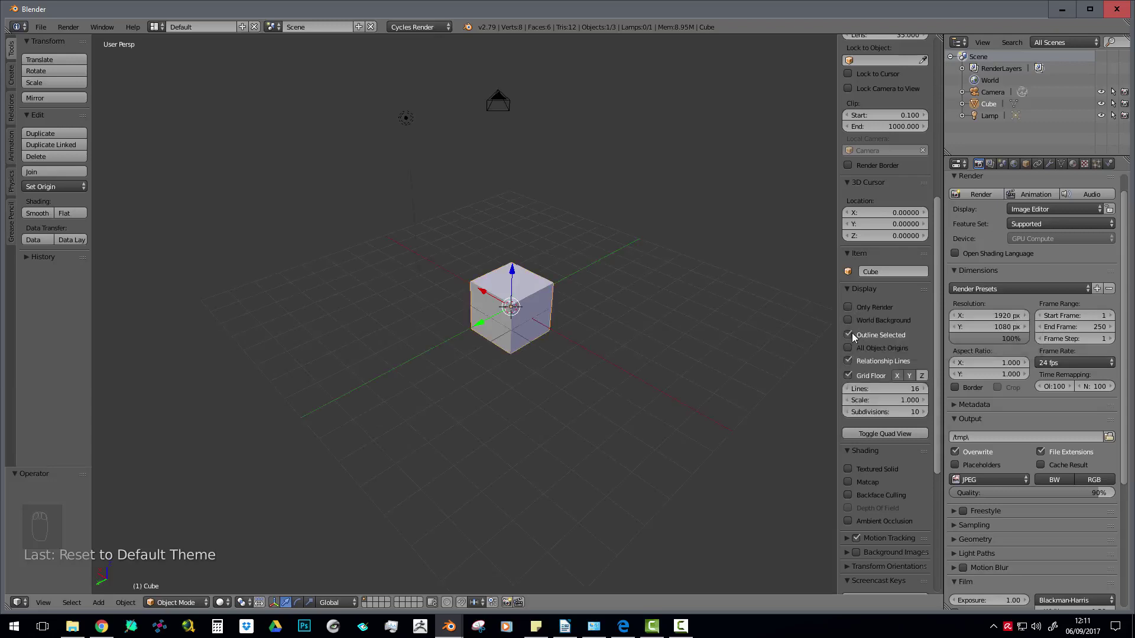
- Try fewer grid floor lines in the Display settings, and restore the count to 16
{"action": "scroll", "coordinate": [593, 324], "scroll_direction": "down", "scroll_amount": 2}
{"action": "middle_click_drag", "start_coordinate": [591, 320], "coordinate": [602, 308]}
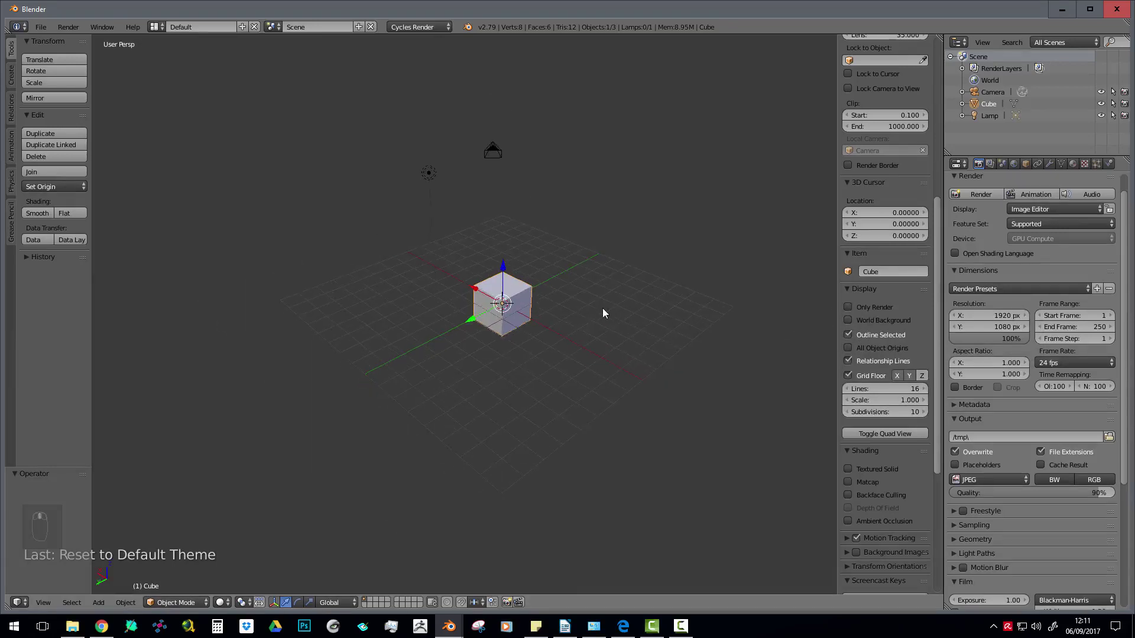
{"action": "left_click", "coordinate": [852, 392]}
{"action": "left_click", "coordinate": [845, 390]}
{"action": "left_click", "coordinate": [845, 389]}
{"action": "left_click", "coordinate": [845, 390]}
{"action": "left_click", "coordinate": [845, 390]}
{"action": "left_click", "coordinate": [924, 390]}
{"action": "left_click", "coordinate": [924, 389]}
{"action": "left_click", "coordinate": [923, 390]}
{"action": "left_click", "coordinate": [925, 389]}
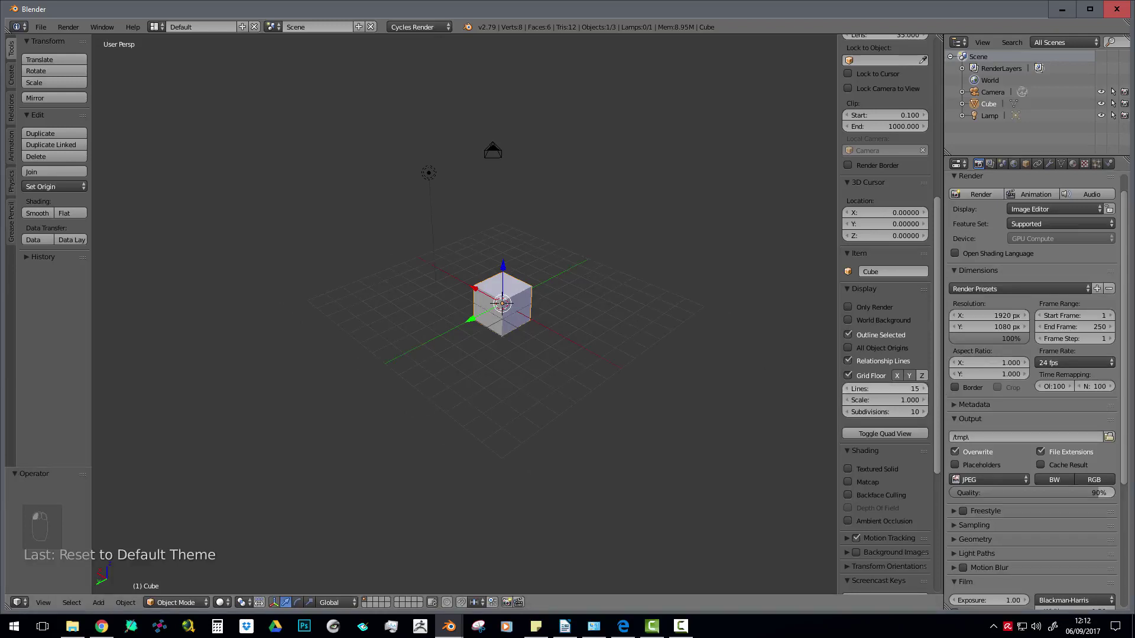
- Toggle the grid floor's Z and Y axis lines off and on to compare them in the 3D view
{"action": "left_click", "coordinate": [923, 376]}
{"action": "middle_click_drag", "start_coordinate": [621, 307], "coordinate": [583, 218]}
{"action": "left_click", "coordinate": [922, 376]}
{"action": "left_click", "coordinate": [909, 377]}
{"action": "left_click", "coordinate": [910, 376]}
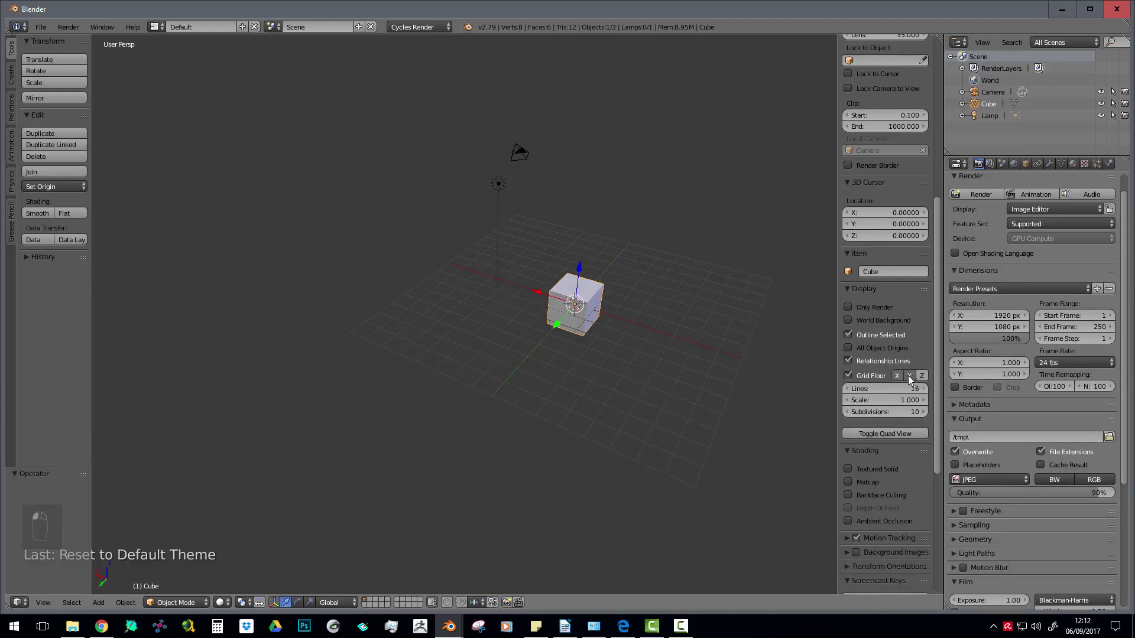
- Turn on All Object Origins for the scene's objects and turn it off again
{"action": "scroll", "coordinate": [678, 357], "scroll_direction": "down", "scroll_amount": 3}
{"action": "middle_click_drag", "start_coordinate": [550, 310], "coordinate": [522, 308]}
{"action": "scroll", "coordinate": [525, 300], "scroll_direction": "up", "scroll_amount": 4}
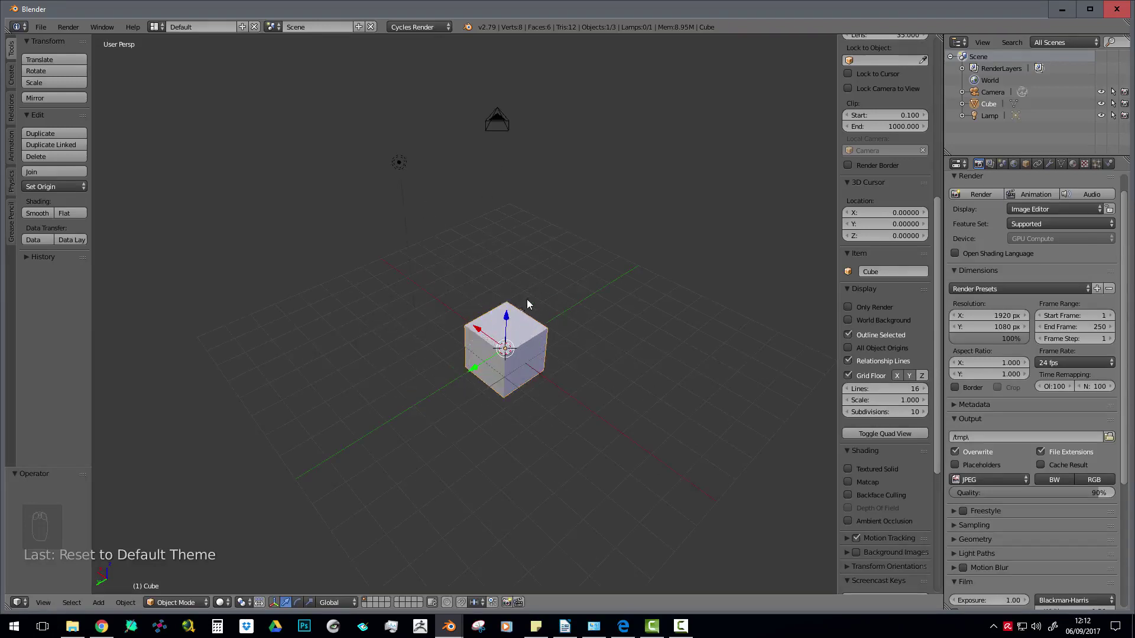
{"action": "left_click", "coordinate": [849, 348]}
{"action": "left_click", "coordinate": [849, 349]}
- Toggle Outline Selected off and on, and check the selection outline on the camera and the cube
{"action": "left_click", "coordinate": [849, 335]}
{"action": "left_click", "coordinate": [849, 334]}
{"action": "right_click", "coordinate": [520, 318]}
{"action": "right_click", "coordinate": [498, 123]}
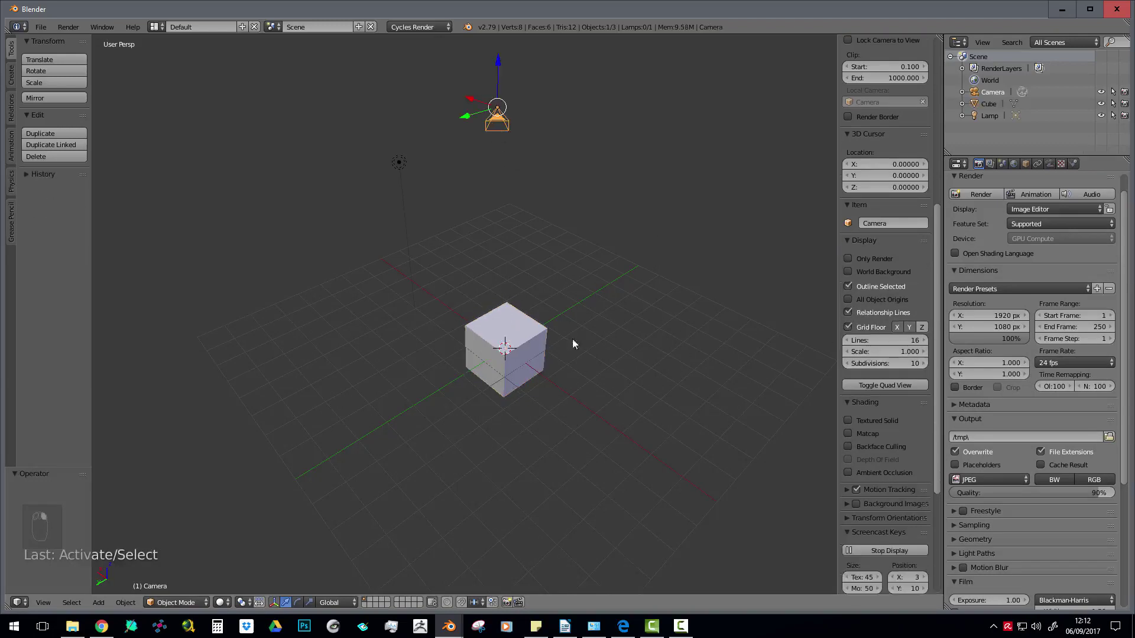
{"action": "right_click", "coordinate": [523, 329]}
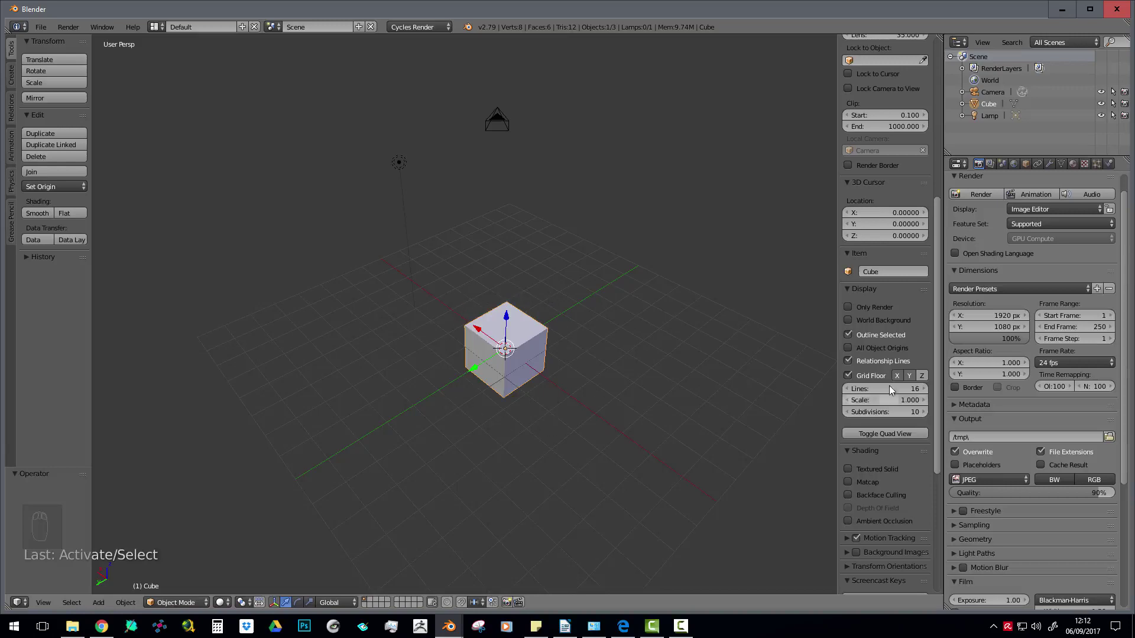
- Try World Background on and off, and switch the 3D view to quad view
{"action": "left_click", "coordinate": [848, 320]}
{"action": "left_click", "coordinate": [848, 320]}
{"action": "middle_click_drag", "start_coordinate": [545, 289], "coordinate": [629, 317]}
{"action": "left_click", "coordinate": [900, 434]}
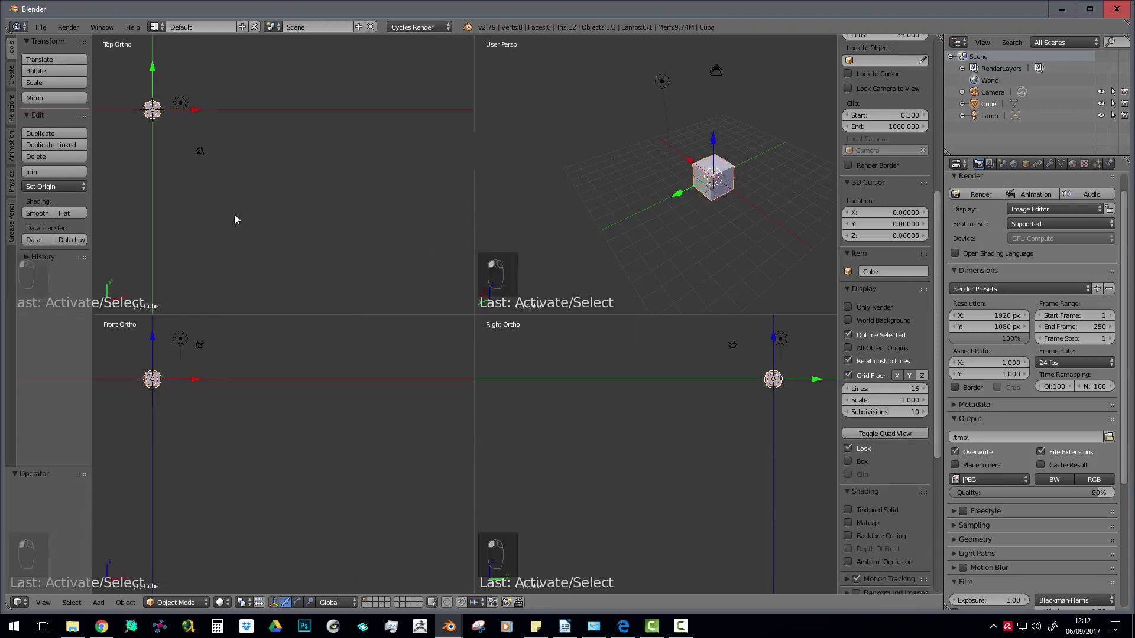
- Bring the cube closer to the middle of the top and front orthographic views and enlarge it in both
{"action": "middle_click_drag", "start_coordinate": [341, 329], "coordinate": [351, 458], "text": "shift"}
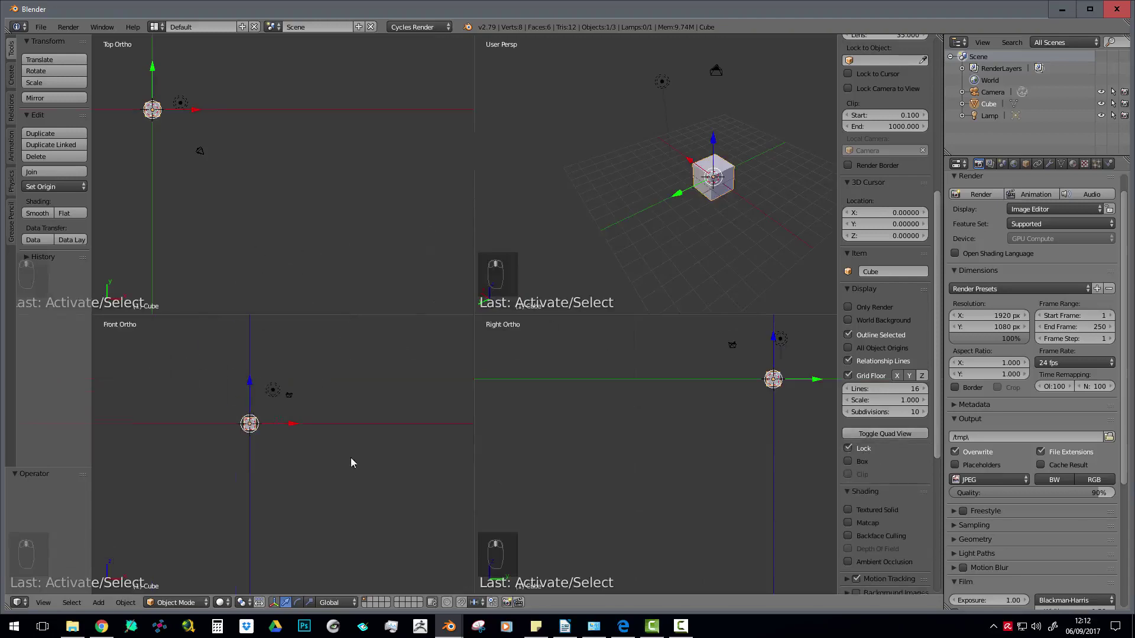
{"action": "middle_click_drag", "start_coordinate": [233, 131], "coordinate": [331, 145], "text": "shift"}
{"action": "scroll", "coordinate": [358, 243], "scroll_direction": "up", "scroll_amount": 4}
{"action": "scroll", "coordinate": [325, 174], "scroll_direction": "up", "scroll_amount": 1}
{"action": "scroll", "coordinate": [325, 177], "scroll_direction": "up", "scroll_amount": 3}
{"action": "scroll", "coordinate": [321, 397], "scroll_direction": "up", "scroll_amount": 2}
{"action": "middle_click_drag", "start_coordinate": [330, 376], "coordinate": [305, 388], "text": "shift"}
{"action": "scroll", "coordinate": [360, 435], "scroll_direction": "up", "scroll_amount": 5}
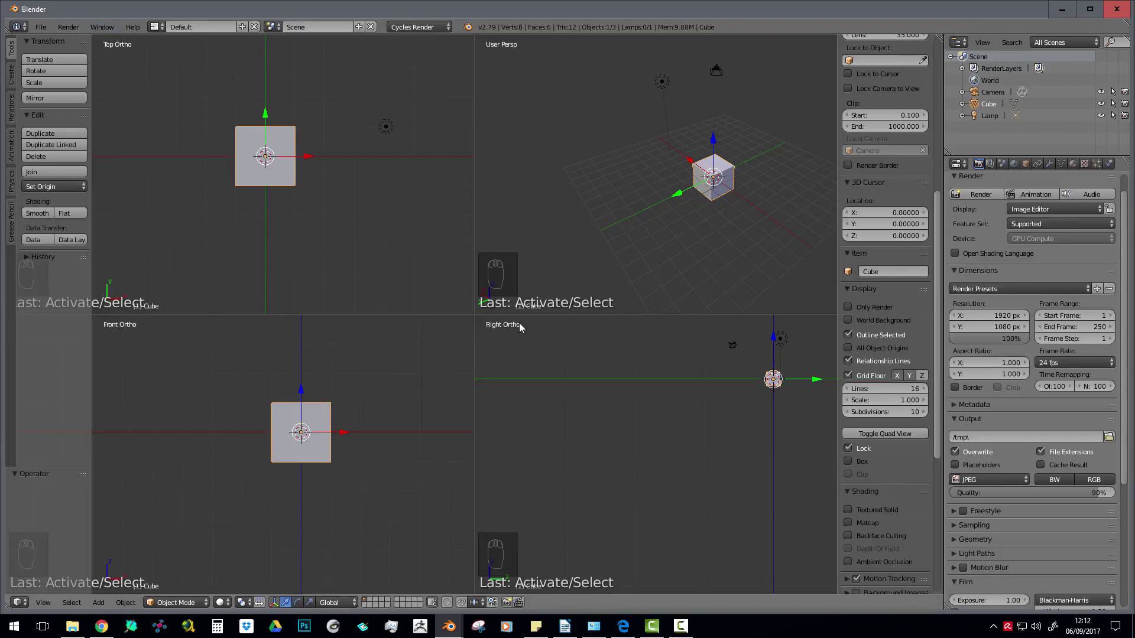
- Examine the cube in the user perspective view of the quad layout from a different angle
{"action": "scroll", "coordinate": [703, 204], "scroll_direction": "up", "scroll_amount": 8}
{"action": "scroll", "coordinate": [706, 205], "scroll_direction": "down", "scroll_amount": 8}
{"action": "middle_click_drag", "start_coordinate": [703, 204], "coordinate": [661, 189]}
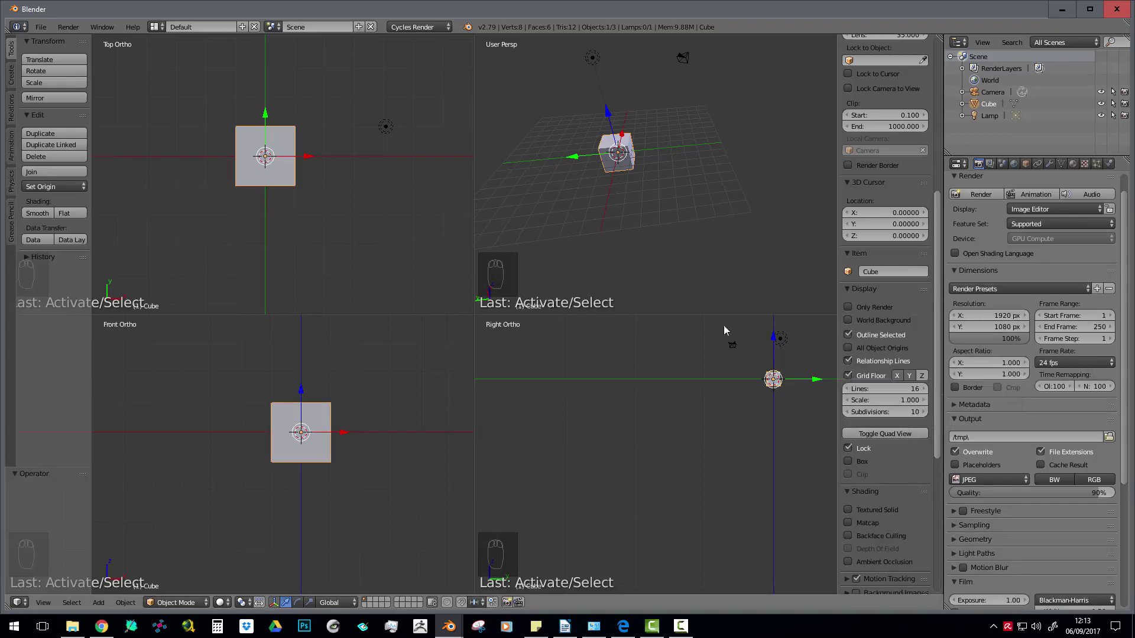
{"action": "key", "text": "F10"}
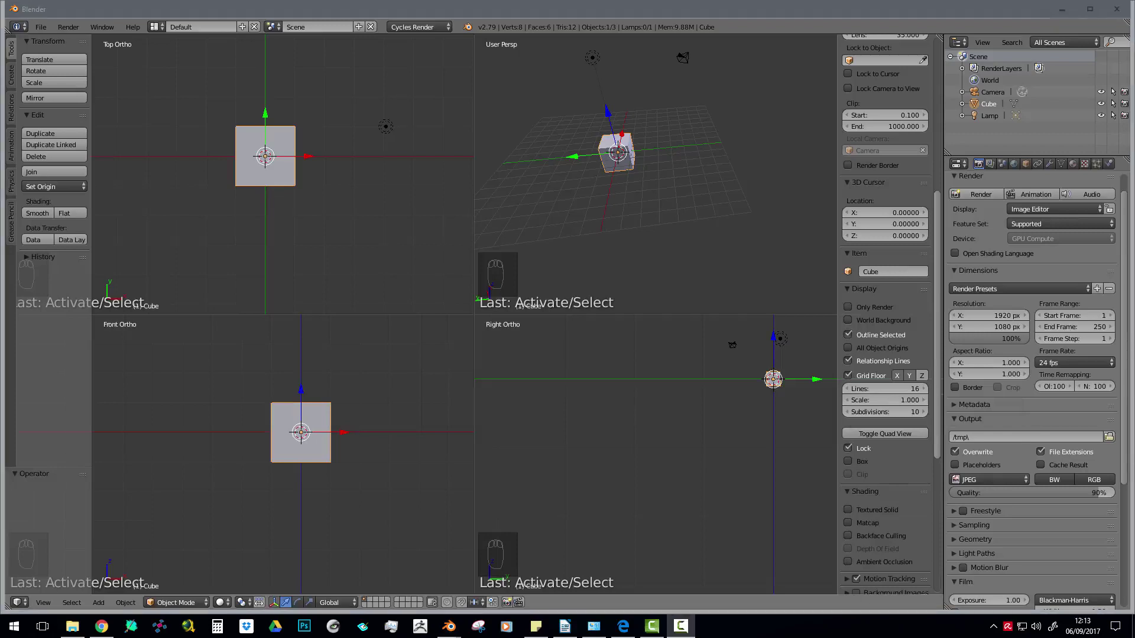